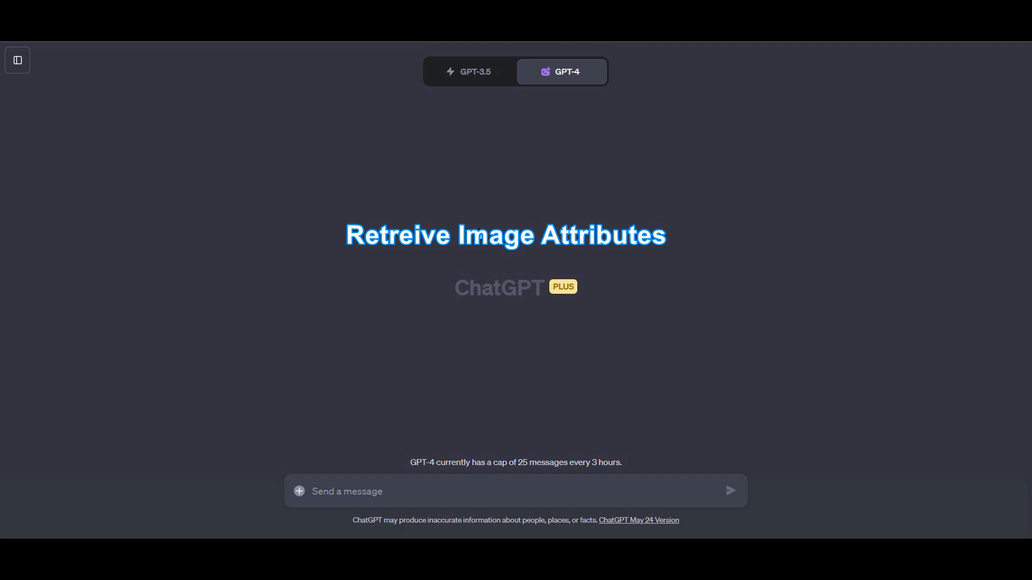
Start a GPT-4 chat with Code Interpreter and upload building.jpg from the Downloads folder
mouse_move(555, 84)
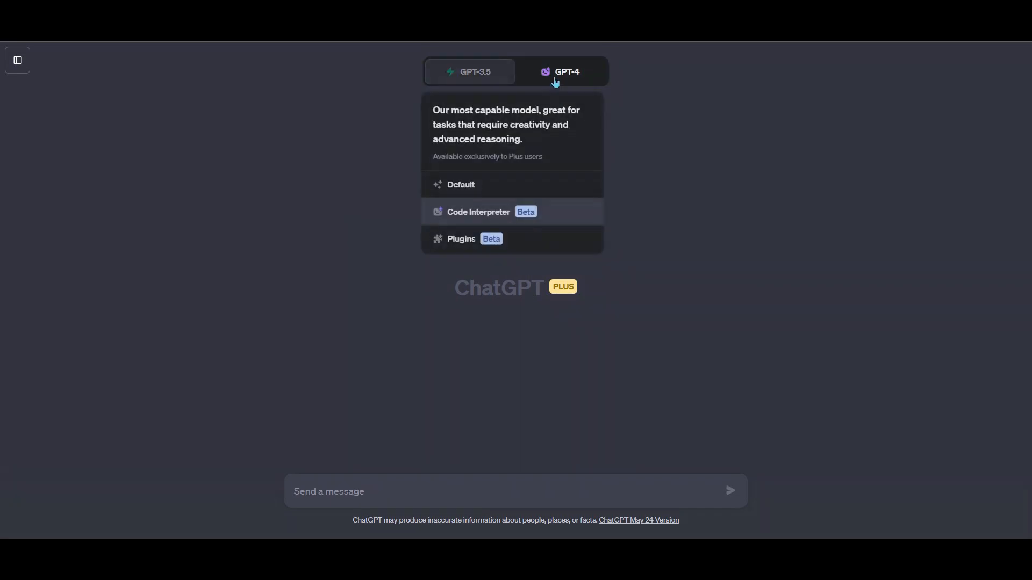
click(492, 215)
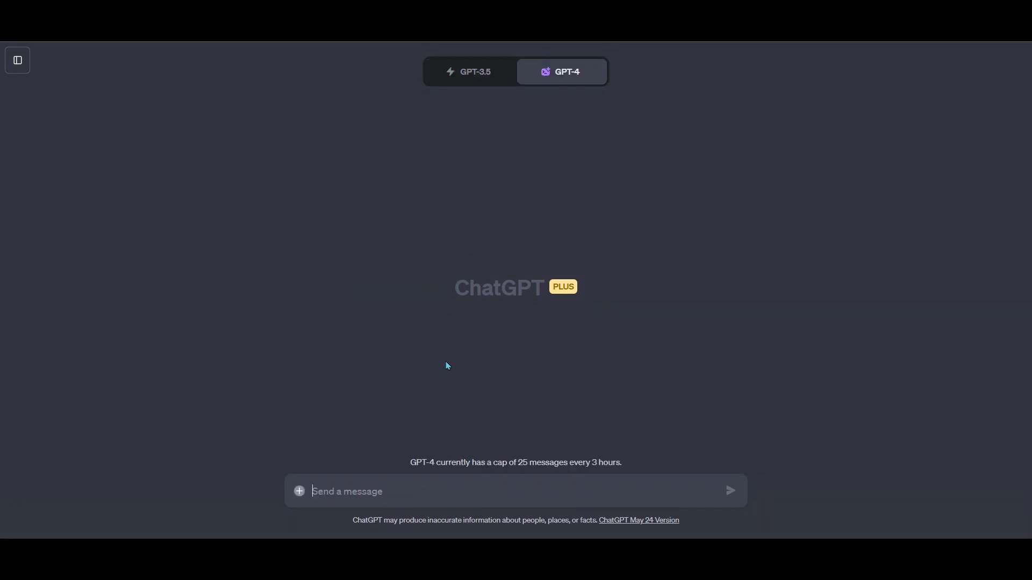
click(301, 493)
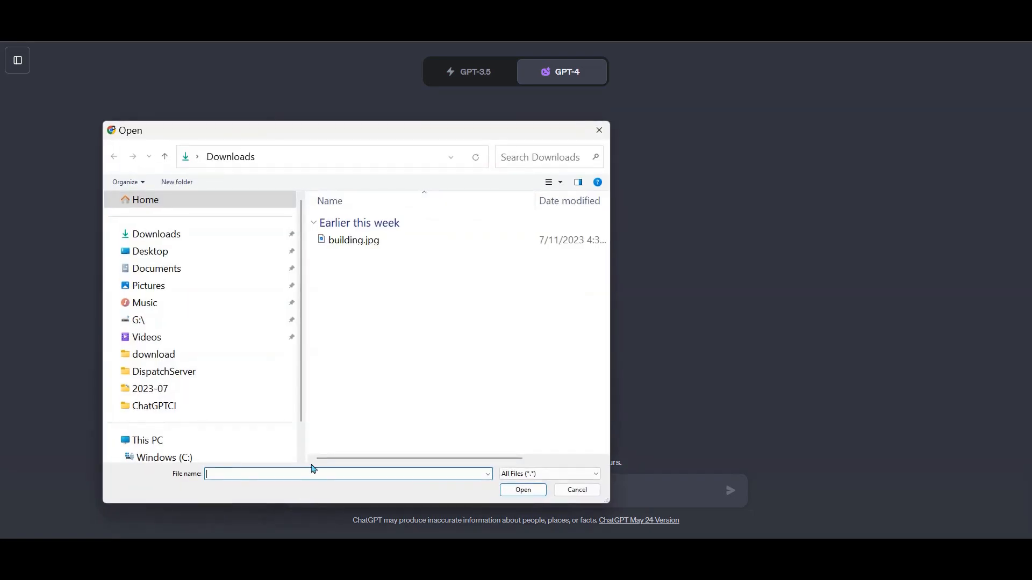
click(340, 245)
double_click(339, 243)
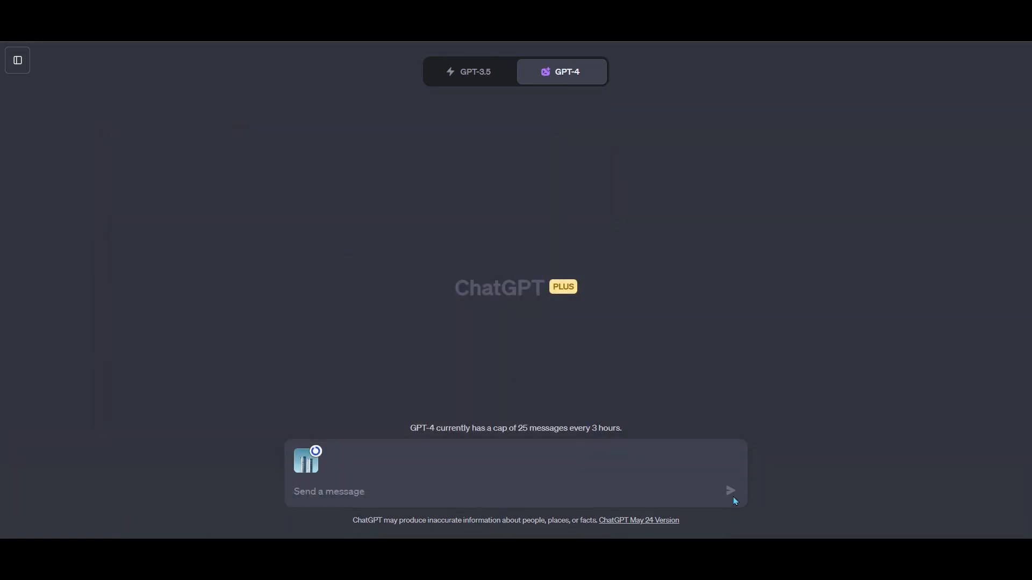
click(731, 492)
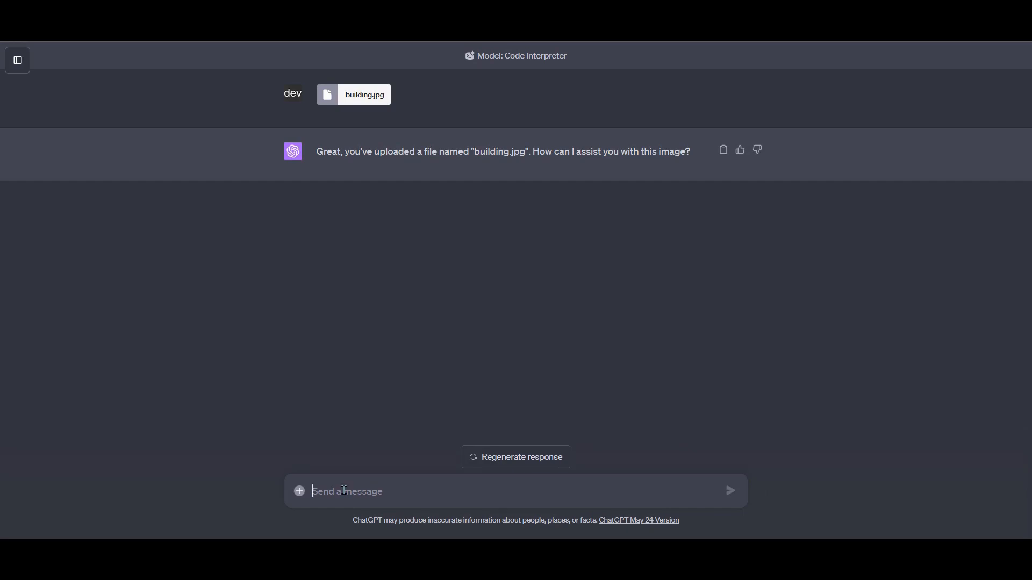
Send the prompt "show the image" and expand the code behind the response
text(sh)
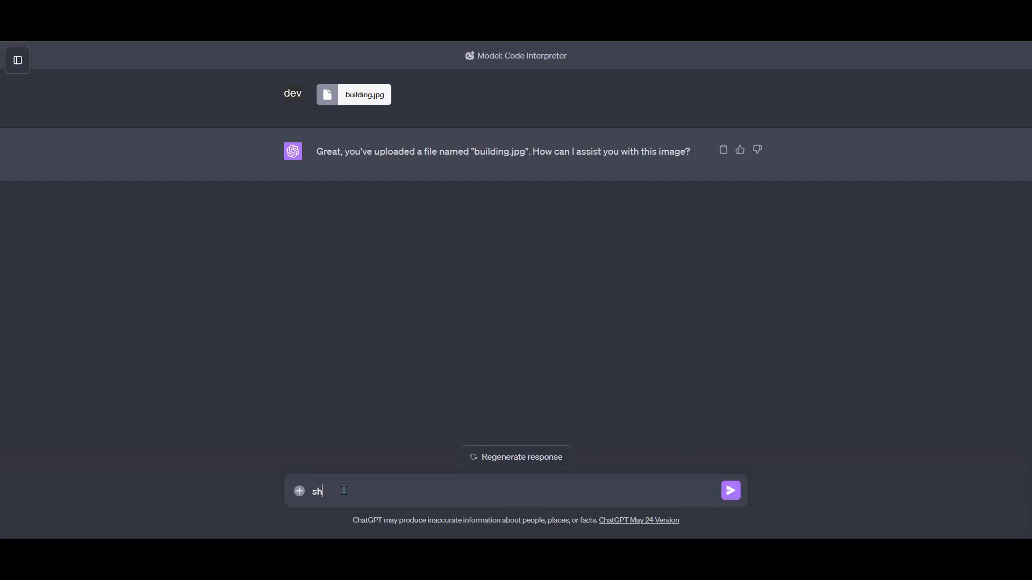
text(ow the image)
key(Return)
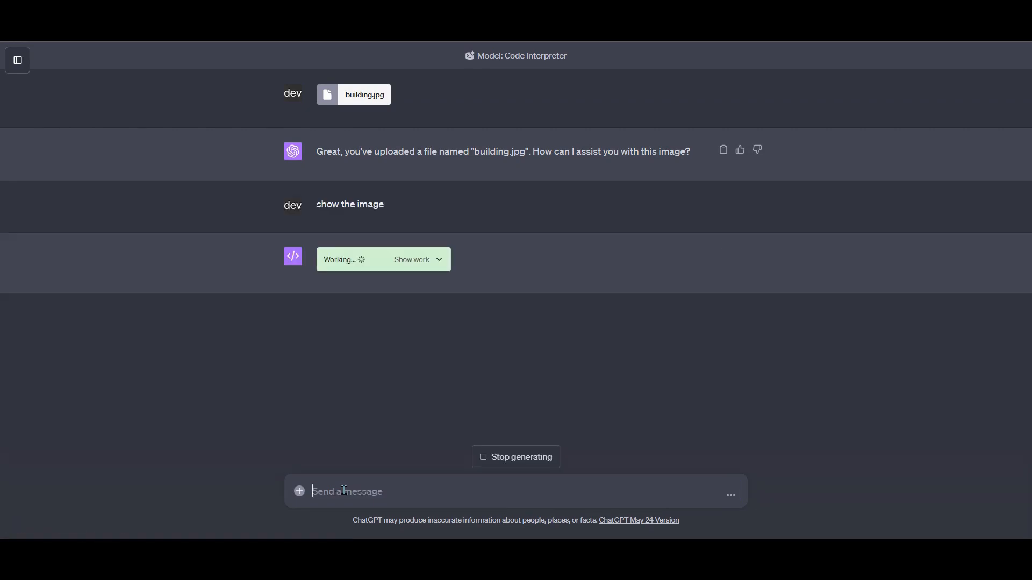
click(424, 260)
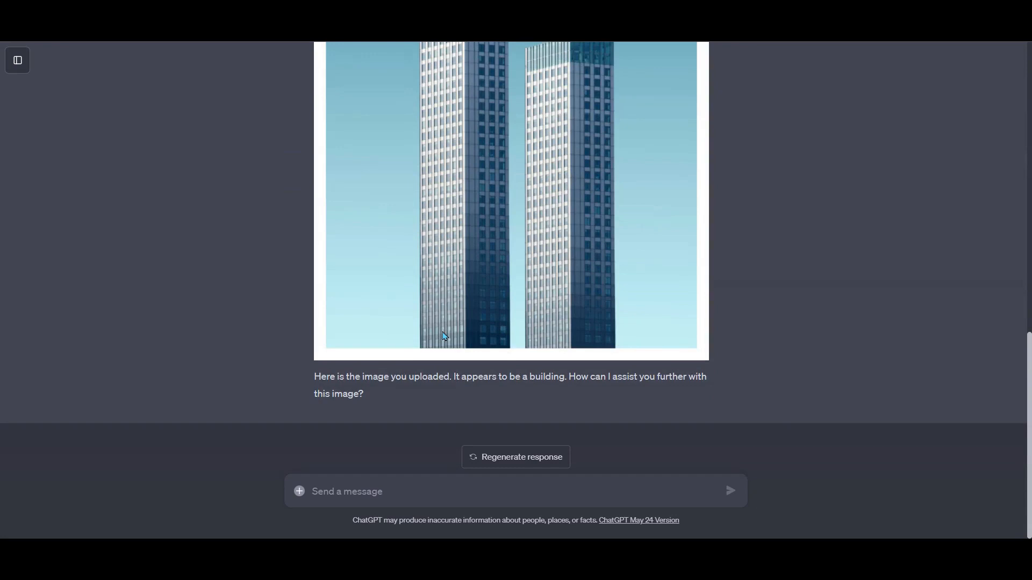
Ask for the uploaded image's file name with the prompt "get the image filename"
click(382, 491)
text(get the )
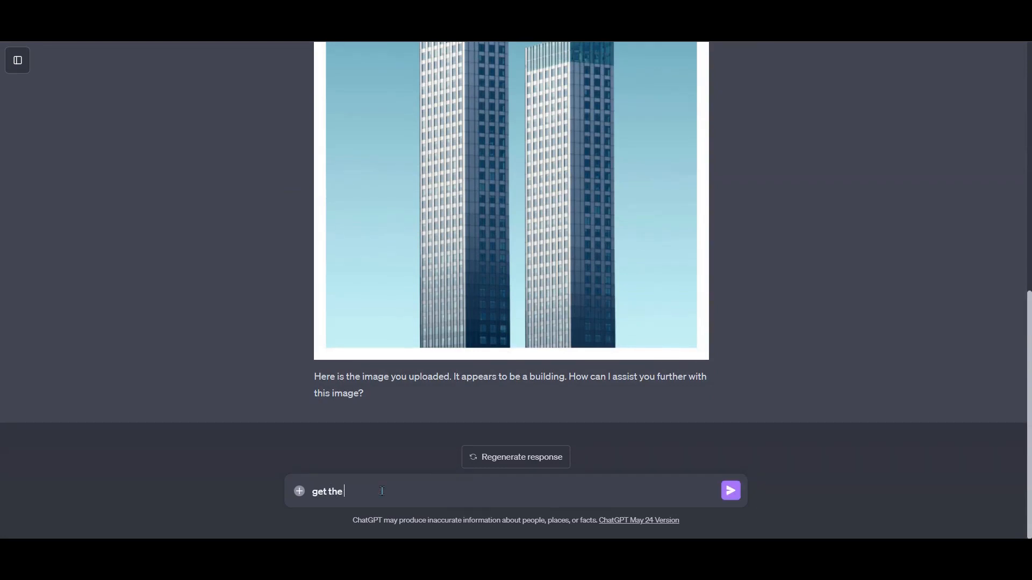
text(image file name)
key(Return)
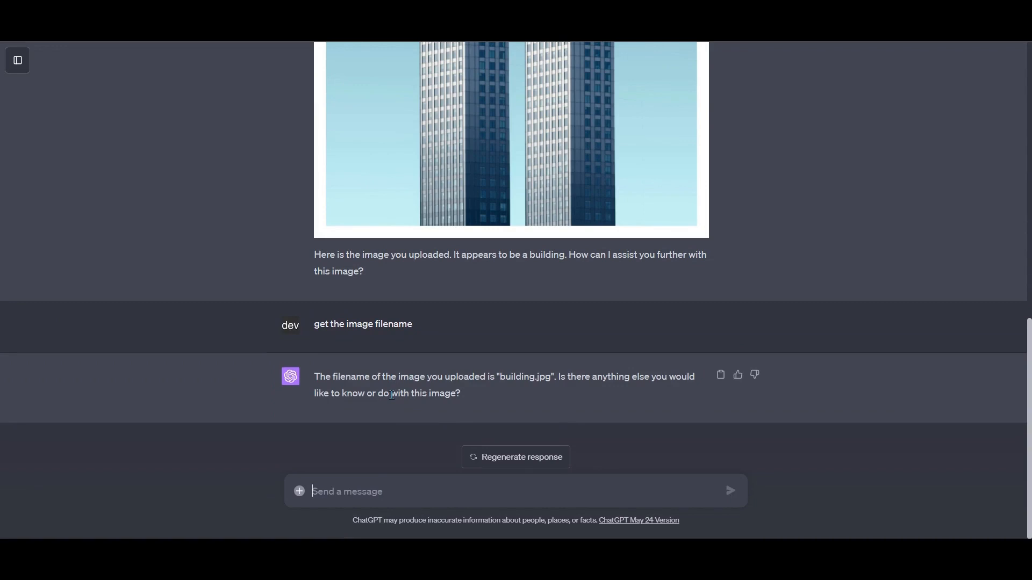
Send the prompt "get the image size" and expand the Python code used for the answer
click(408, 493)
text(get)
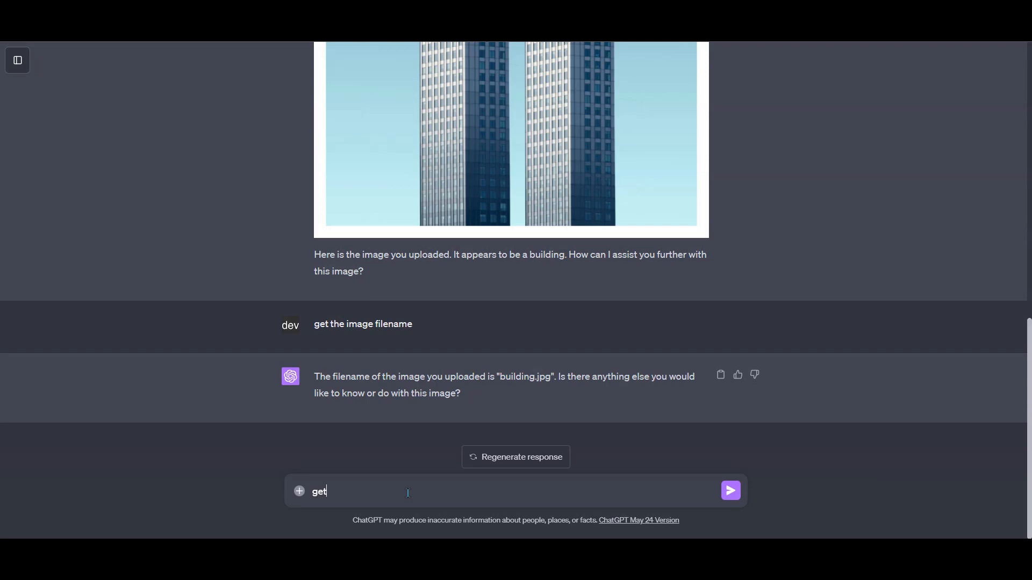
text( the image size)
key(Return)
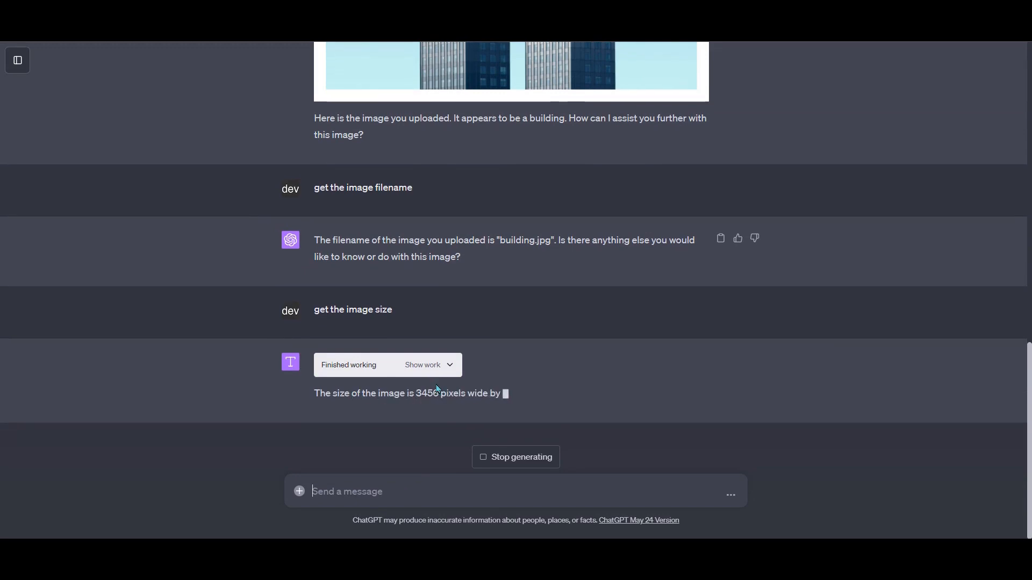
click(431, 365)
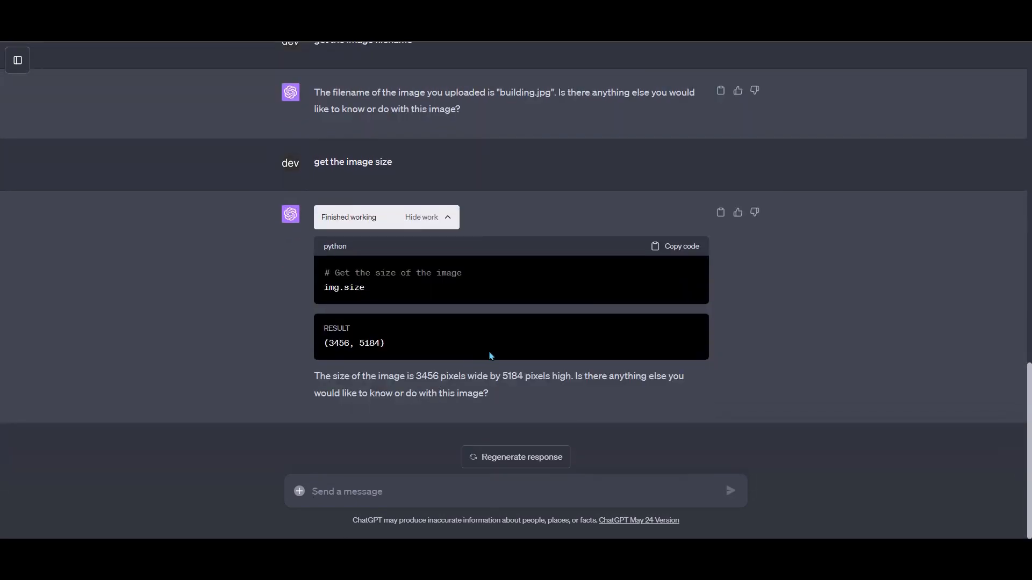
Send the prompt "get the image format" and expand the code used for the answer
click(417, 493)
text(get the image format)
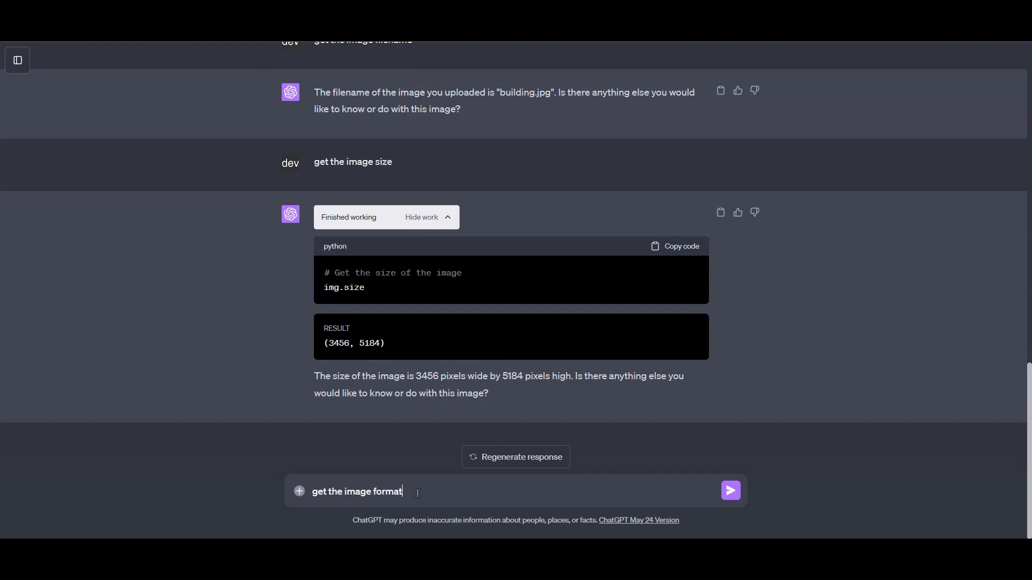
key(Return)
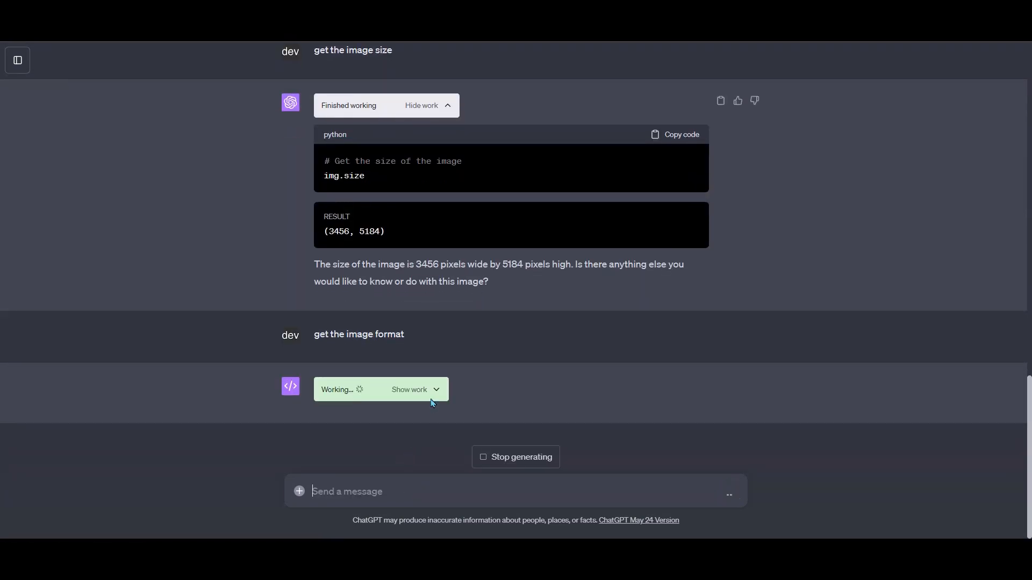
click(435, 394)
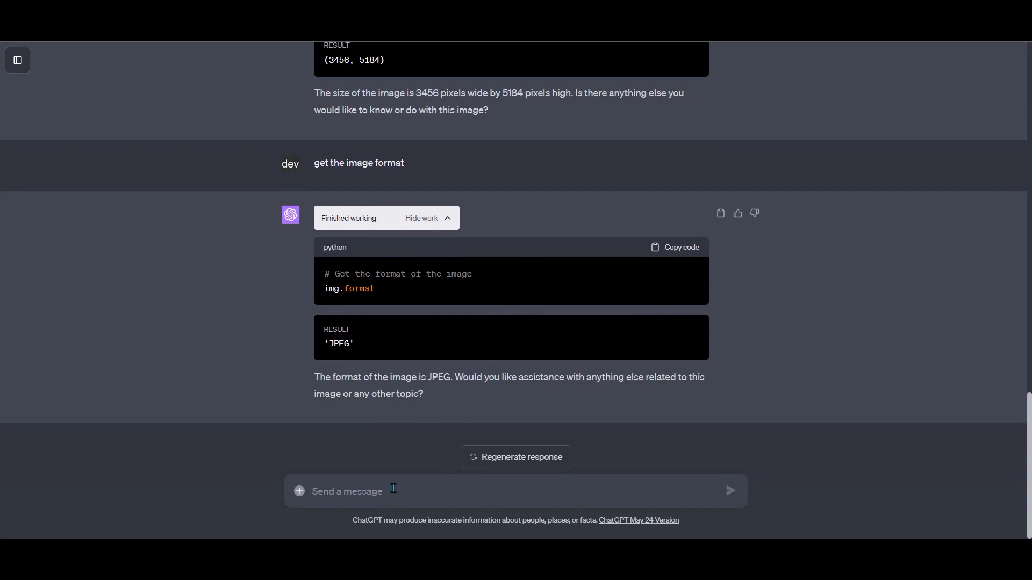
Send the prompt "get the image pixel format" and expand the code used for the answer
text(get the image)
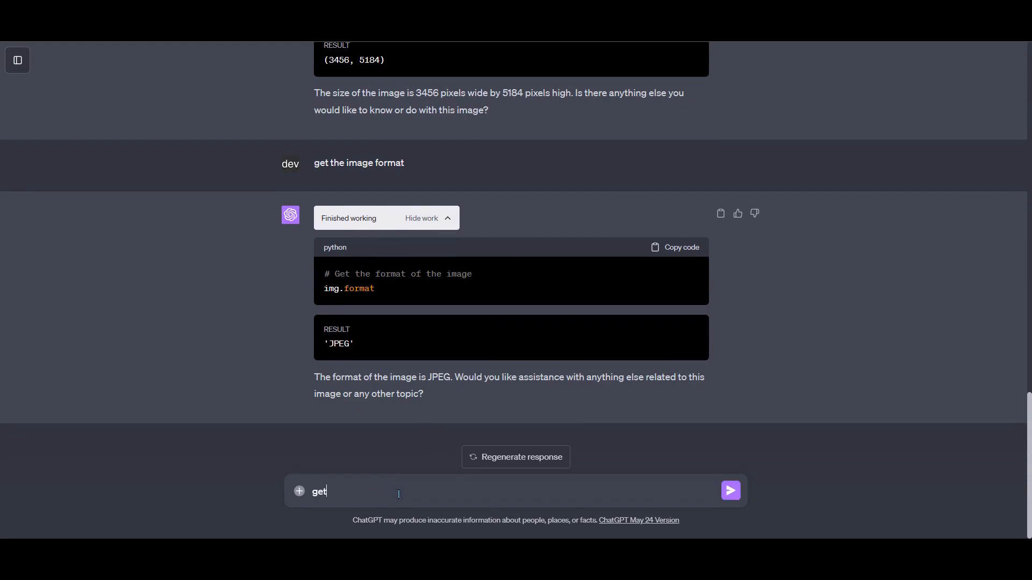
text( pixel fomat)
key(BackSpace)
key(BackSpace)
key(BackSpace)
text(rmat)
key(Return)
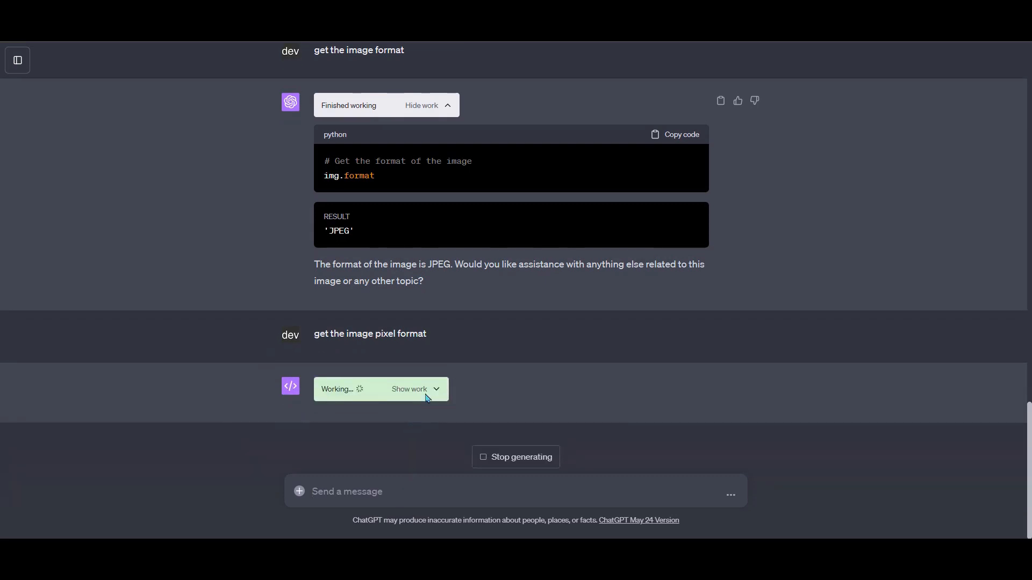
click(430, 390)
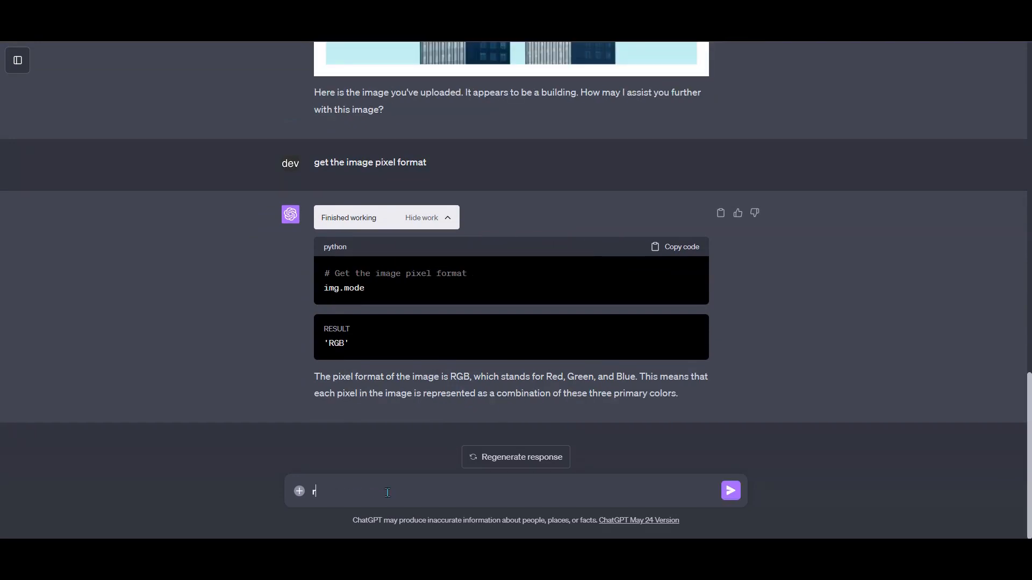
Send the prompt "rotate the image 45 degrees" and expand the code for the rotation
text(otate the image 45 degrees)
key(Return)
click(423, 391)
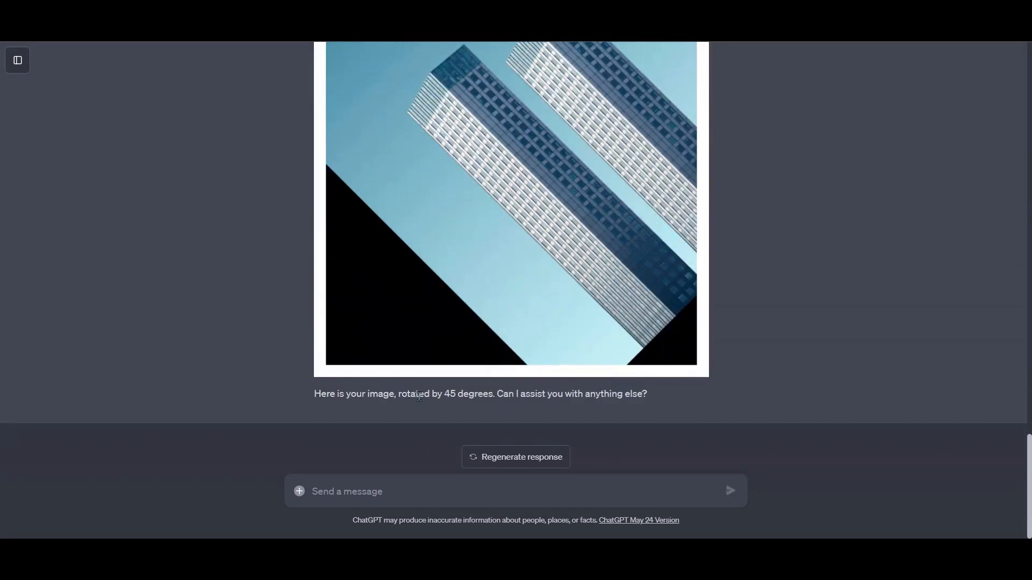
Revert the 45-degree rotation with the prompt "undo" and expand the code behind the response
text(undo)
key(Return)
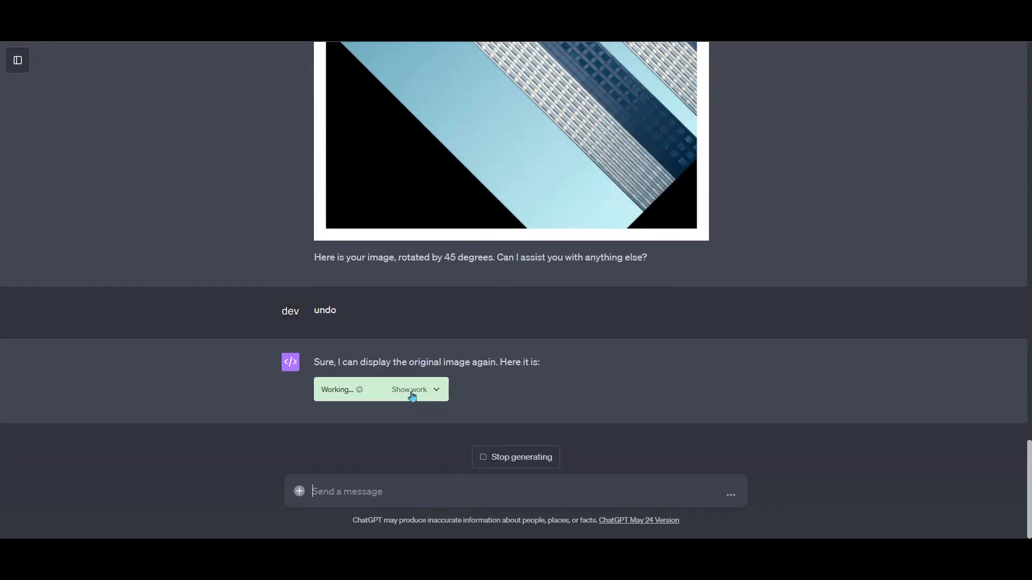
click(413, 393)
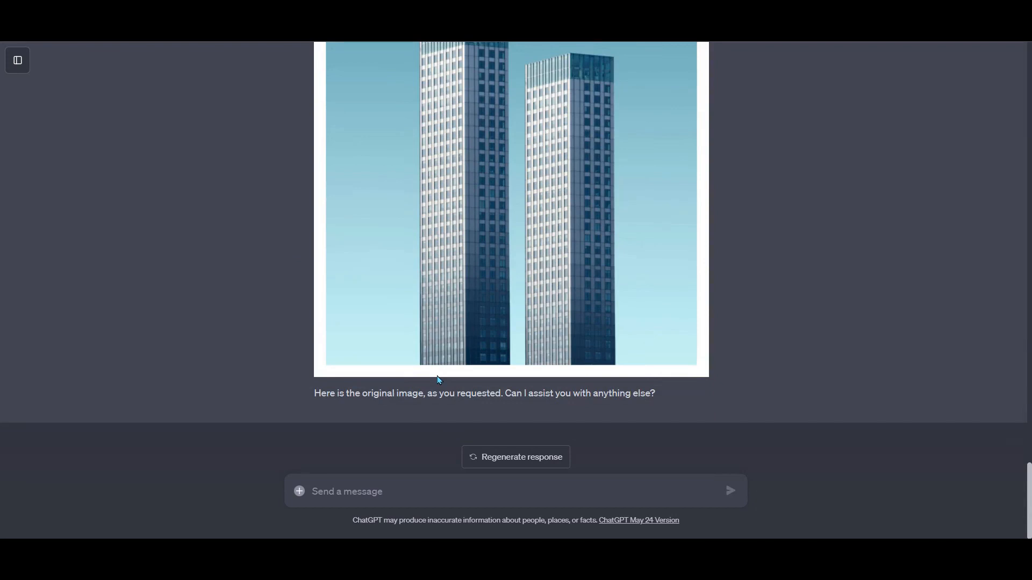
Send the prompt "rotate the image 180 degrees", expand its code and review the rotated building image
click(374, 488)
text(rotate)
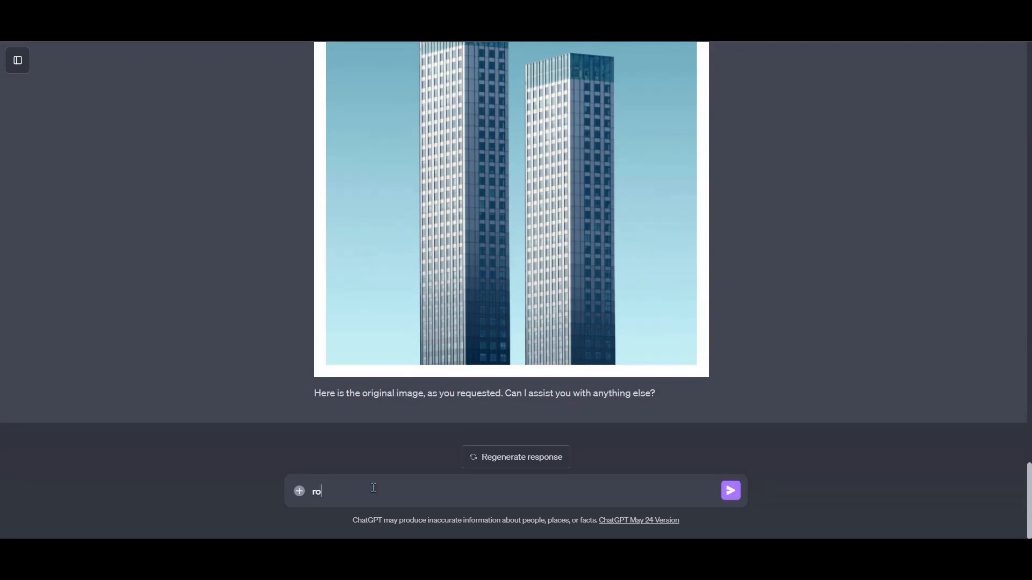
text( the image 180 degrees)
key(Return)
click(415, 391)
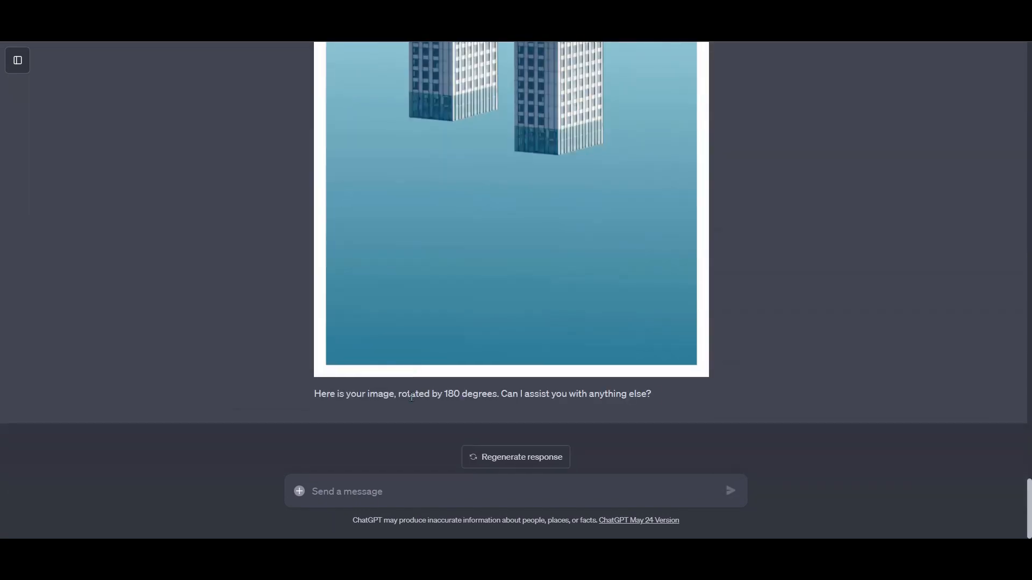
scroll(412, 397, up, 3)
scroll(412, 401, up, 3)
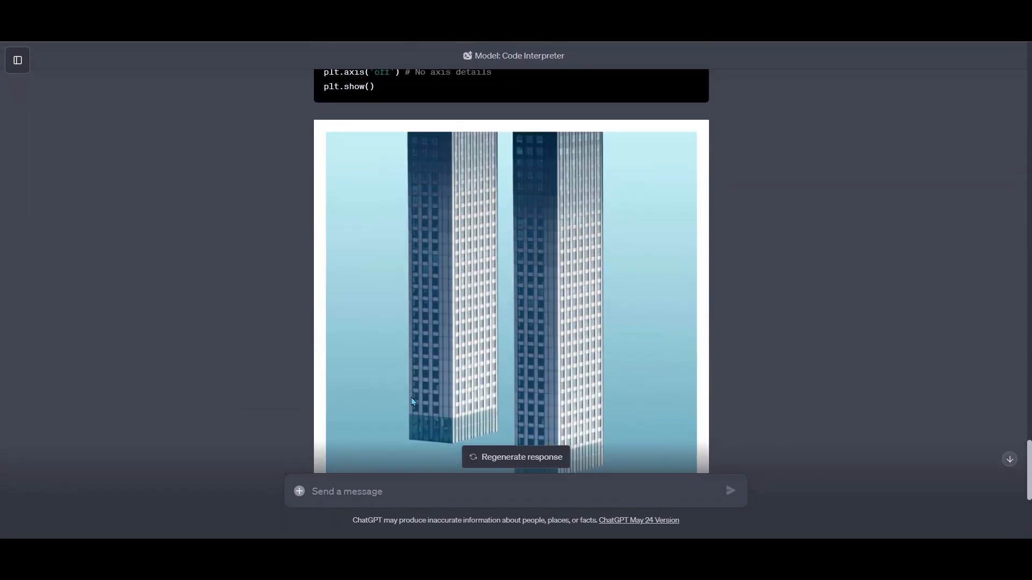
scroll(413, 401, down, 6)
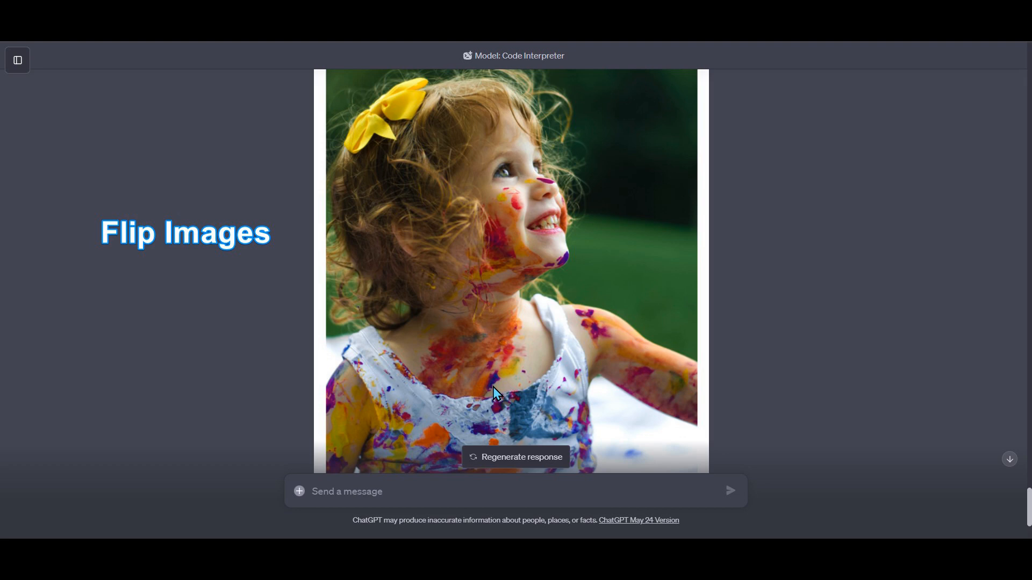
Send the prompt "flip the image horizontally" for the girl image and expand the code behind it
scroll(493, 388, down, 3)
click(433, 490)
text(flip )
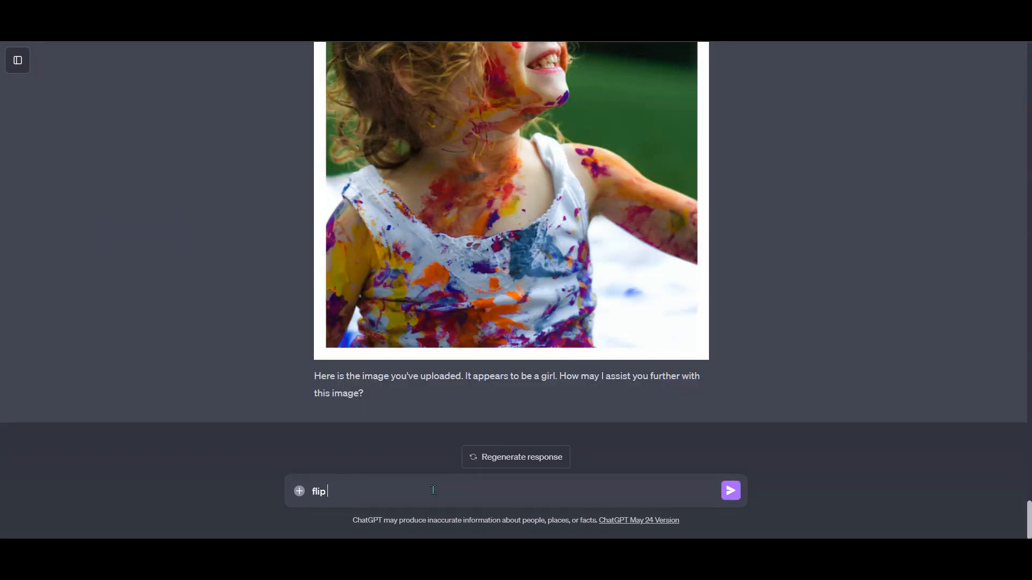
text(the image horizontally)
key(Return)
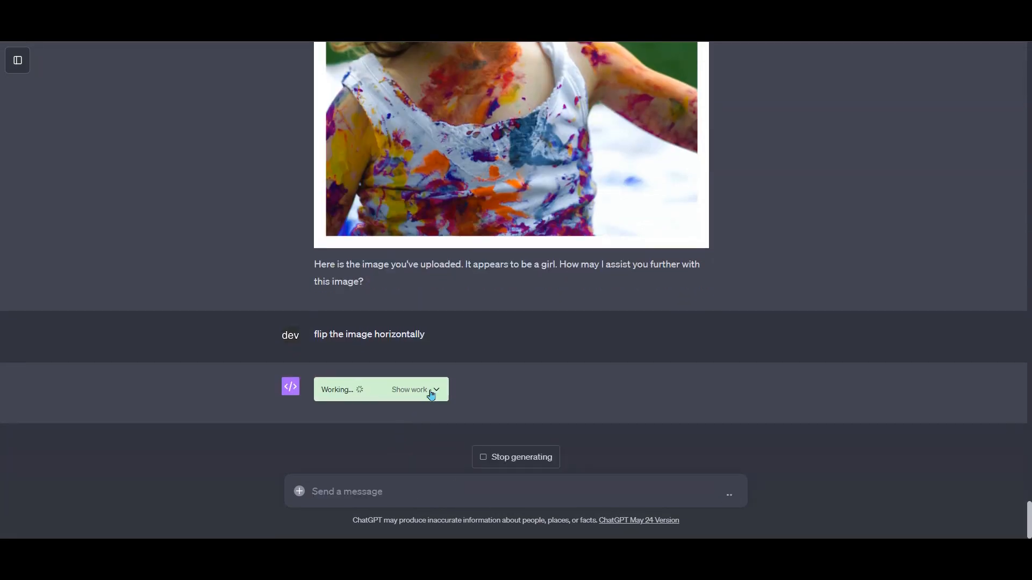
click(423, 391)
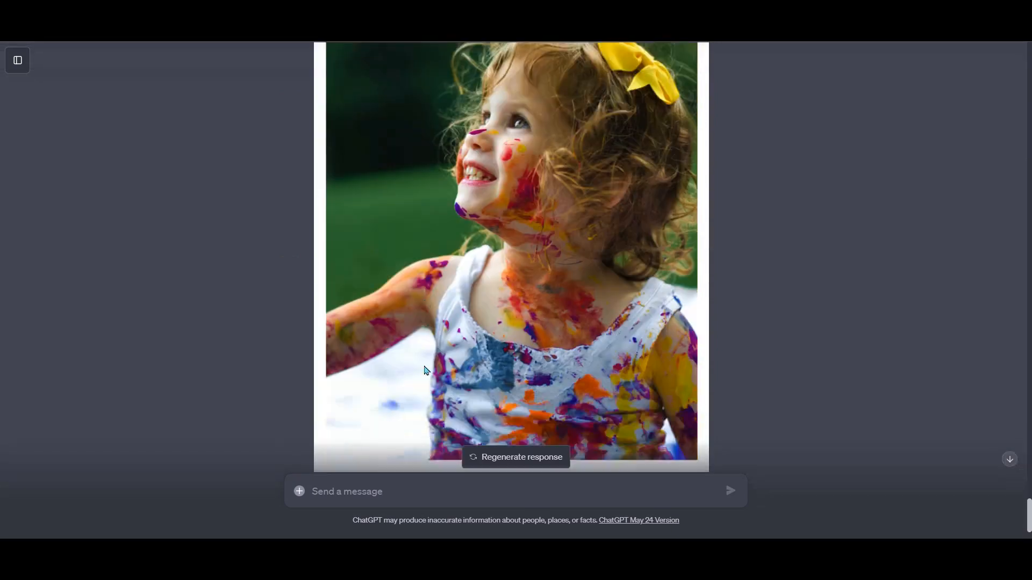
Send the prompt "flip the image vertically" for the girl image and expand the code behind it
scroll(426, 371, down, 3)
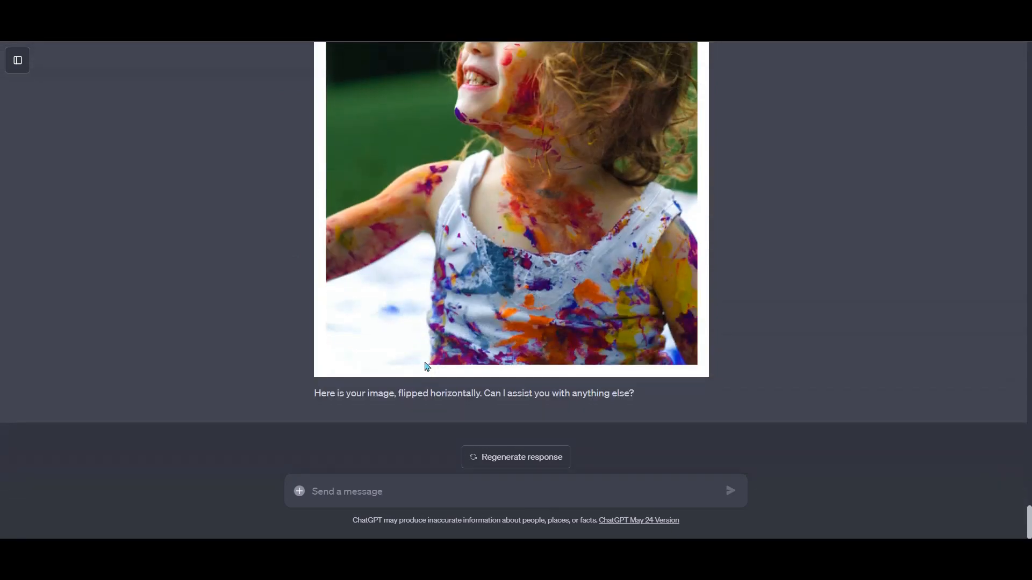
click(416, 491)
text(flip the image ver)
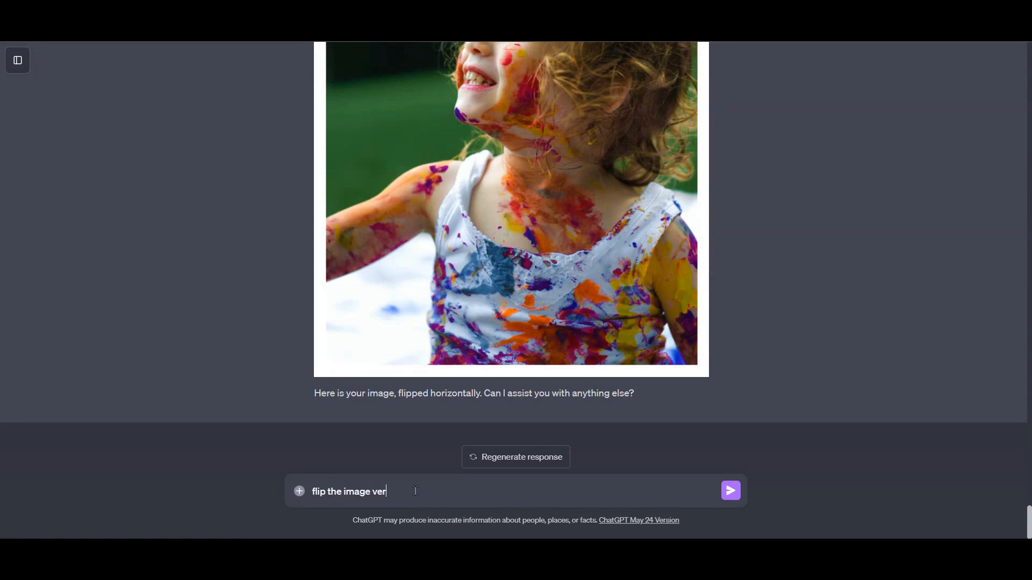
text(tically)
key(Return)
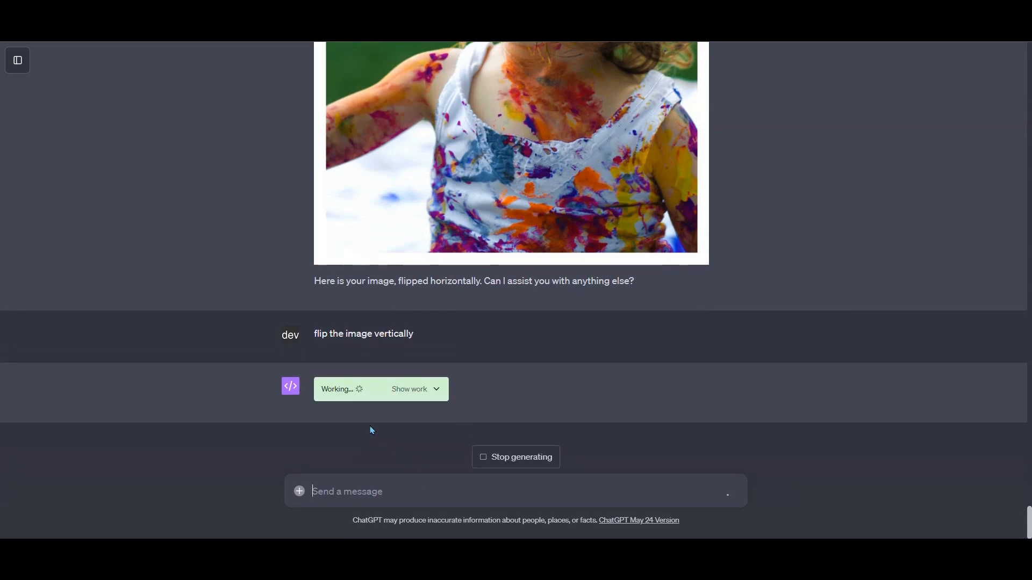
click(430, 392)
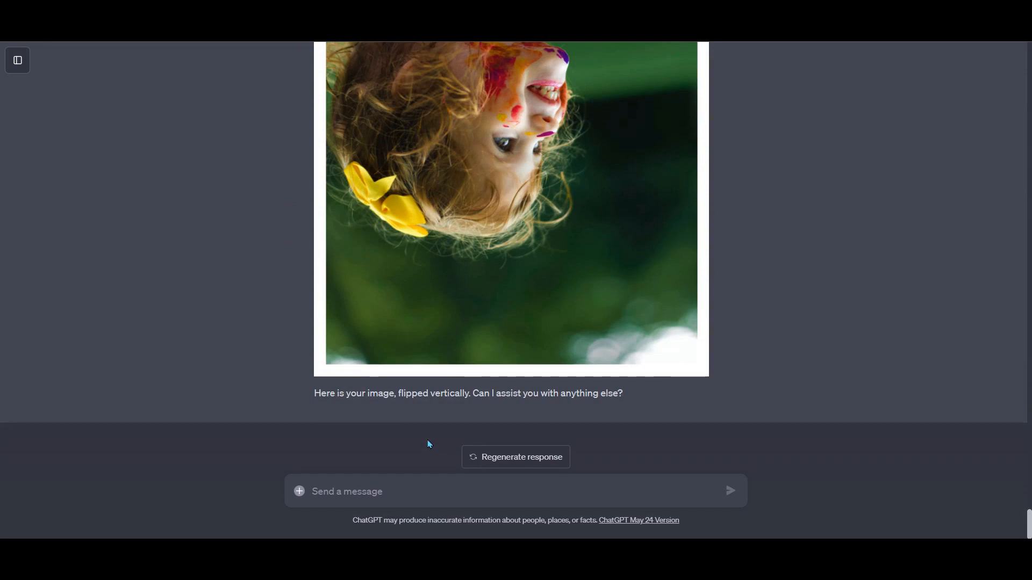
Send the prompt "flip the image 90 degrees" for the girl image
text(flip the image)
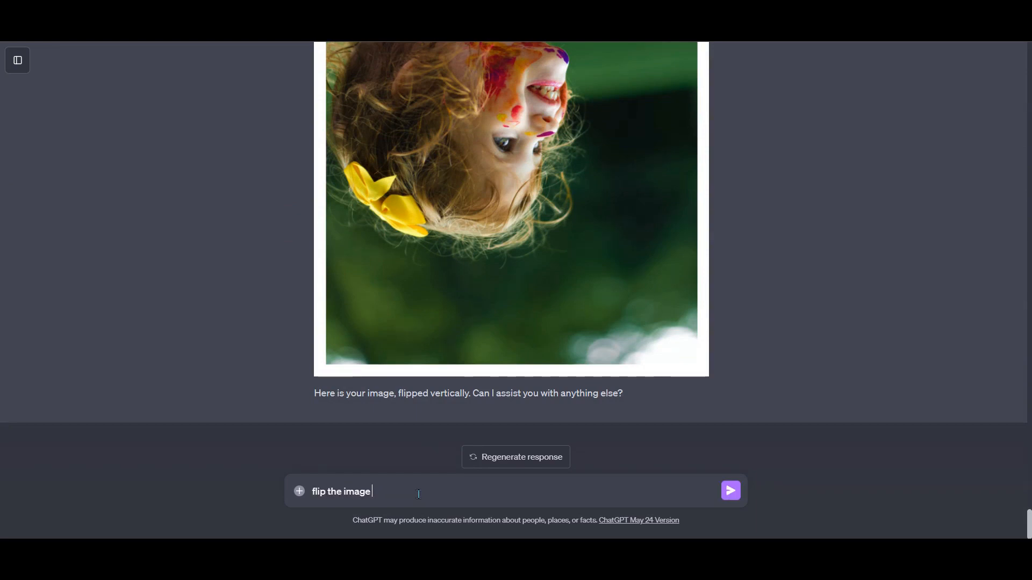
text( 90 degrees)
key(Return)
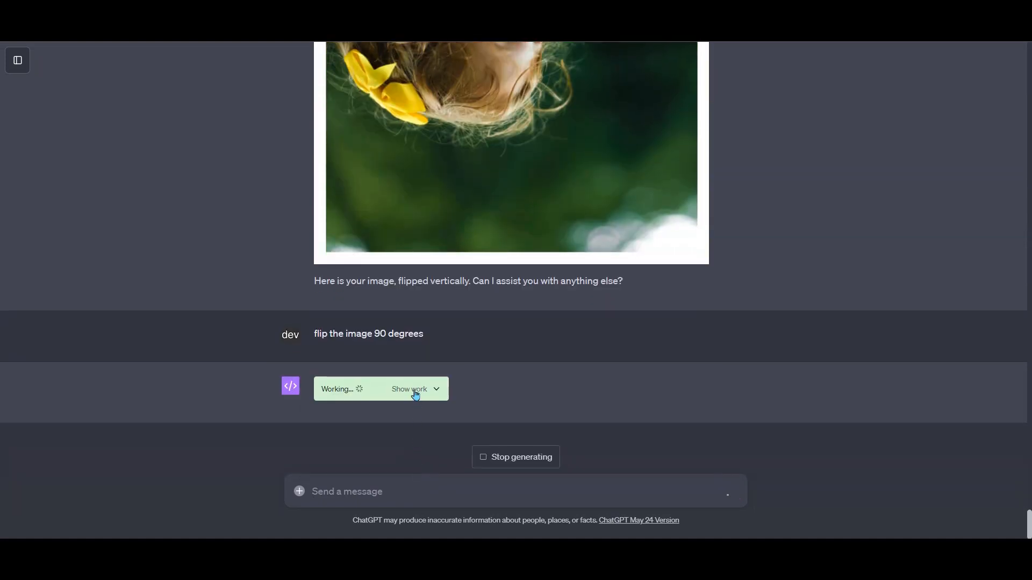
Expand the code behind the "flip the image 90 degrees" response
click(414, 391)
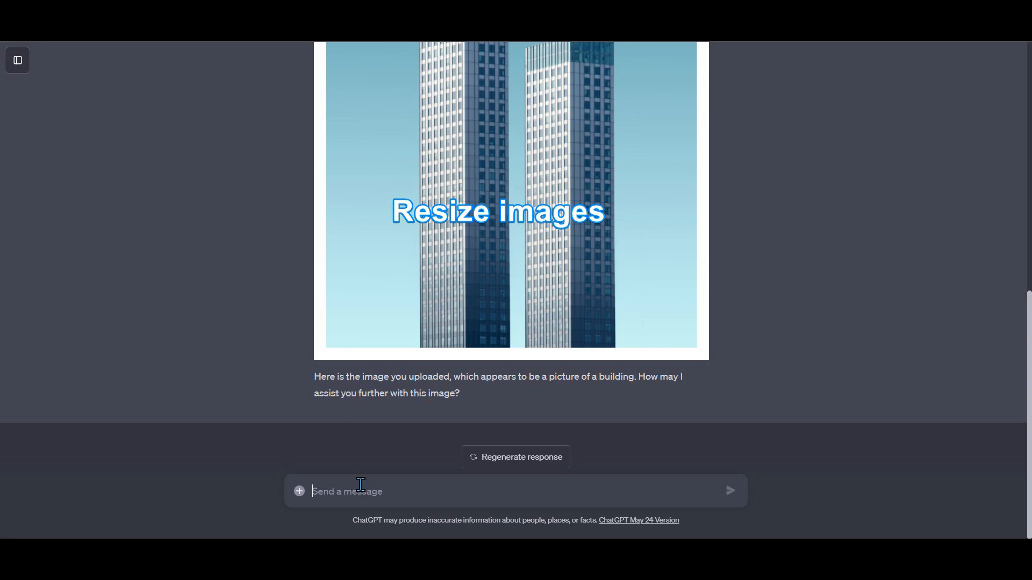
Send the prompt "resize the image to 1/2 size" for the building image and expand the code behind it
text(resize )
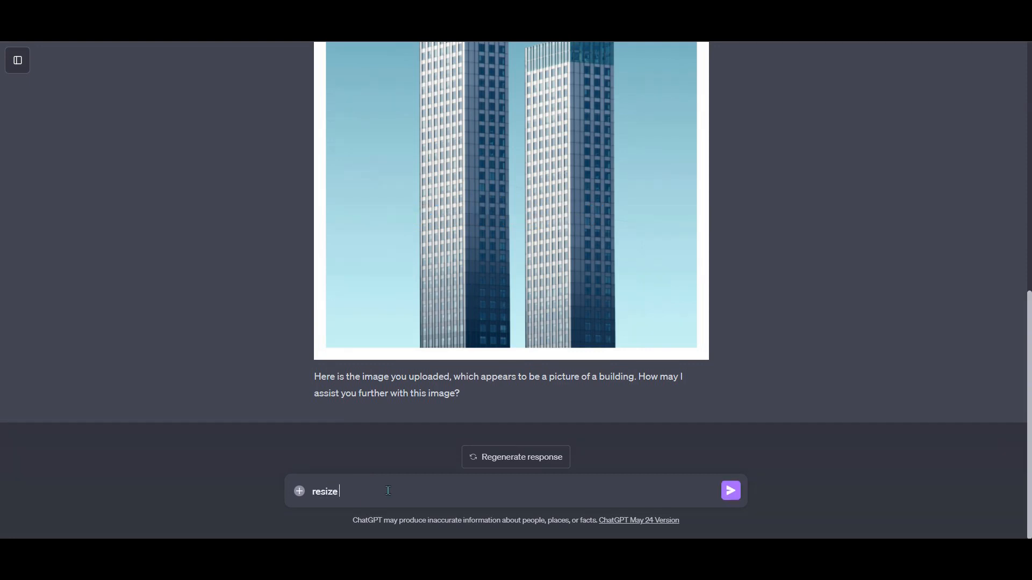
text(the image to 1/2 size)
key(Return)
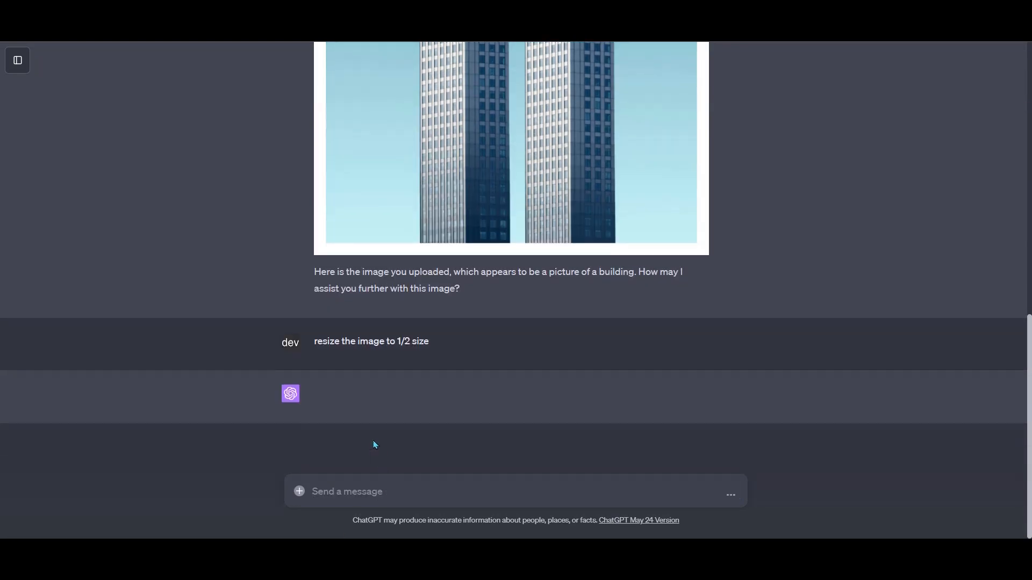
click(414, 389)
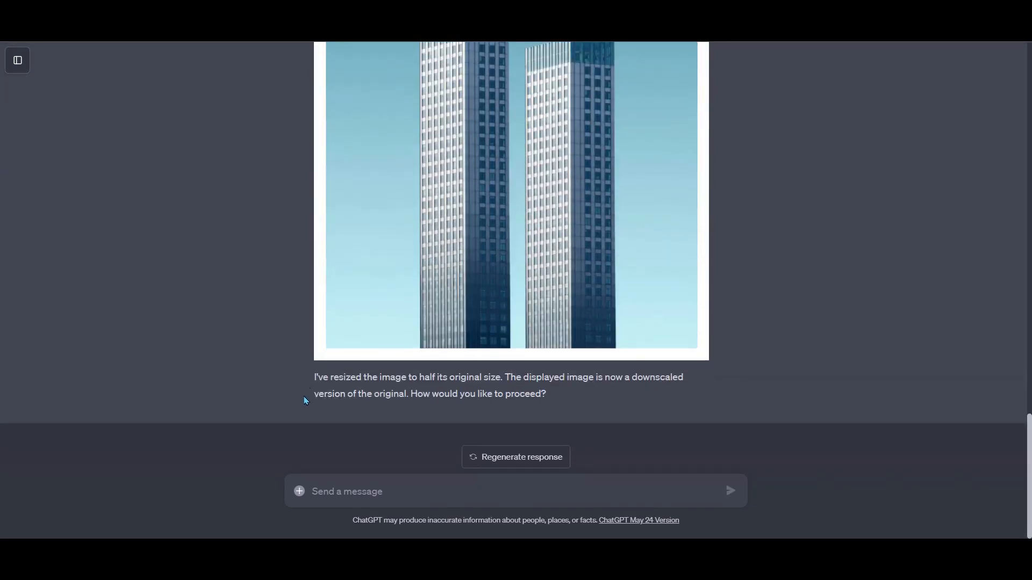
Send the prompt "resize the image to 100%x50%, no cropping" for the building image and expand the code behind it
click(317, 491)
text(resize the image to 1)
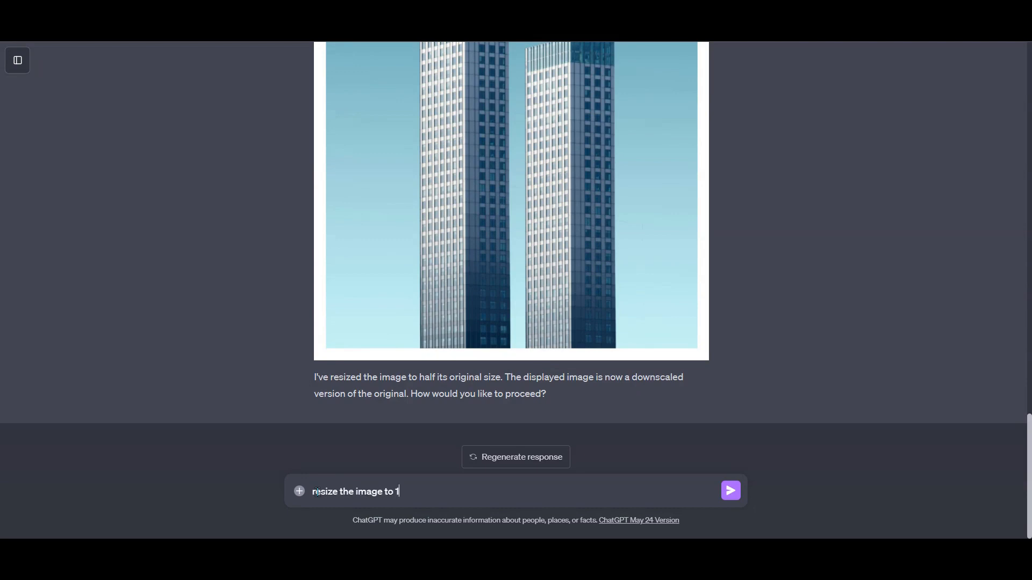
text(00%x50%, no cropping)
key(Return)
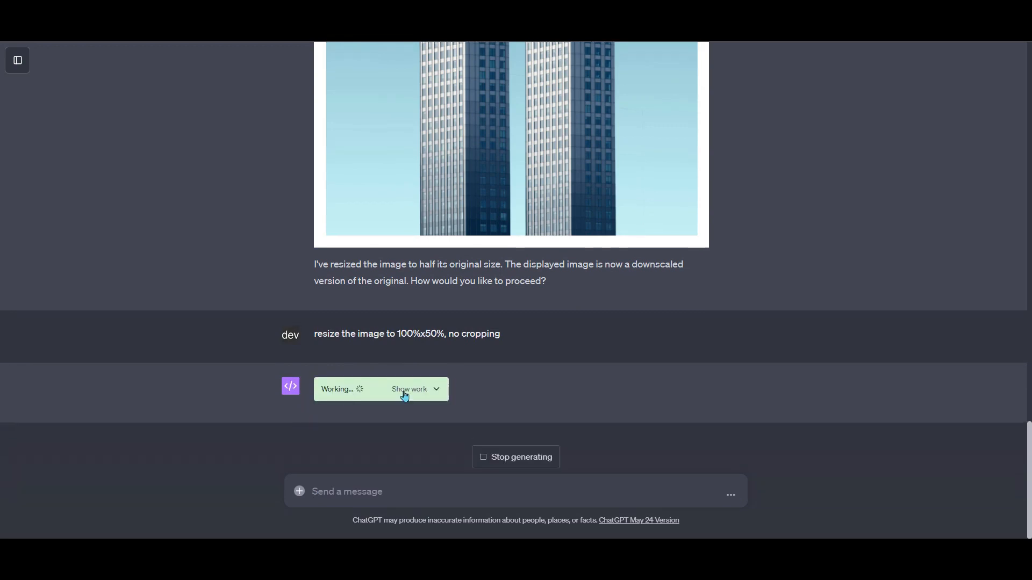
click(420, 395)
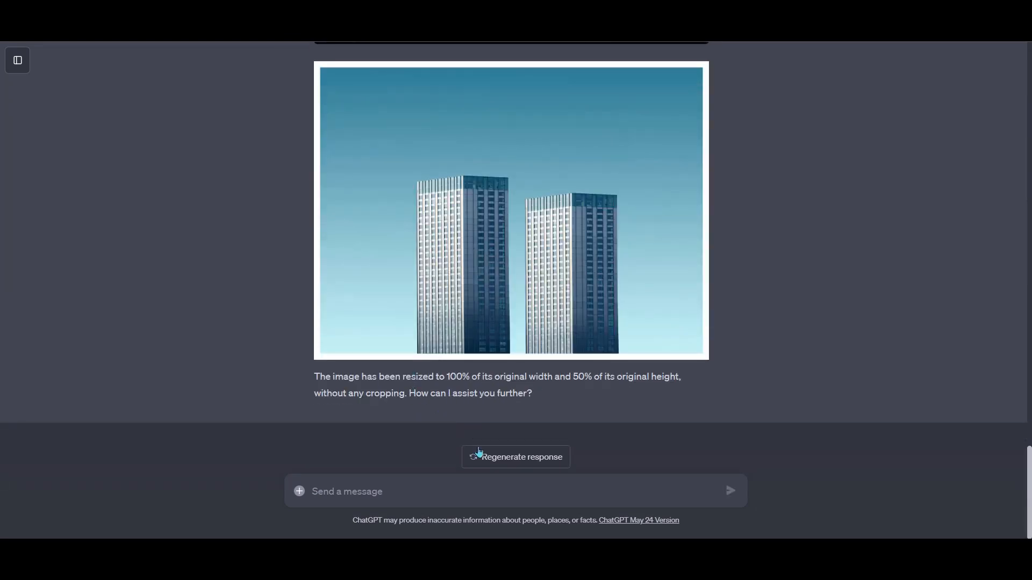
Send the prompt "create a 128*128 thumbnail" with its code expanded, and review the resulting building thumbnail
click(400, 486)
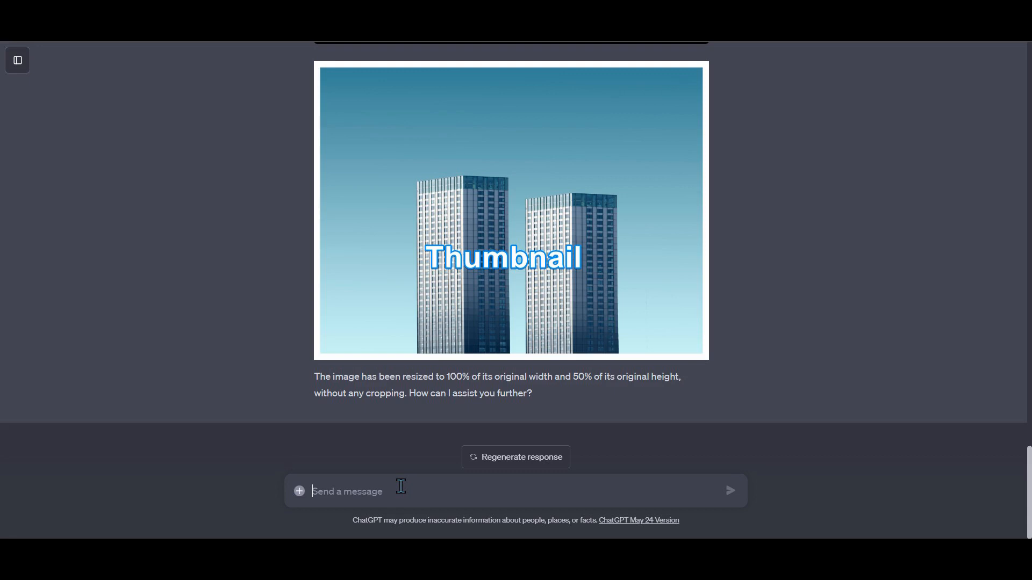
text(create a)
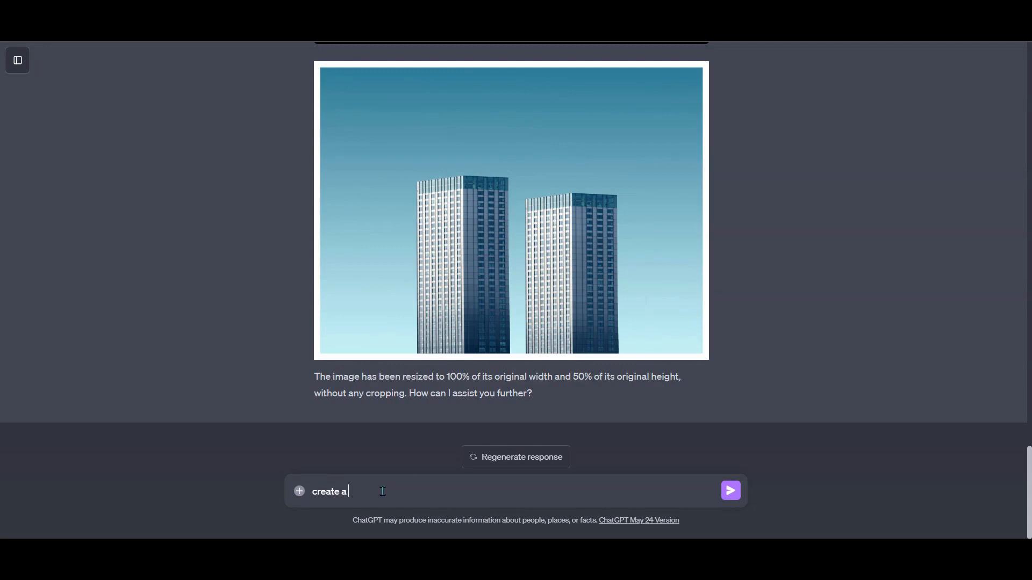
text( 128*128 thumbnail)
key(Return)
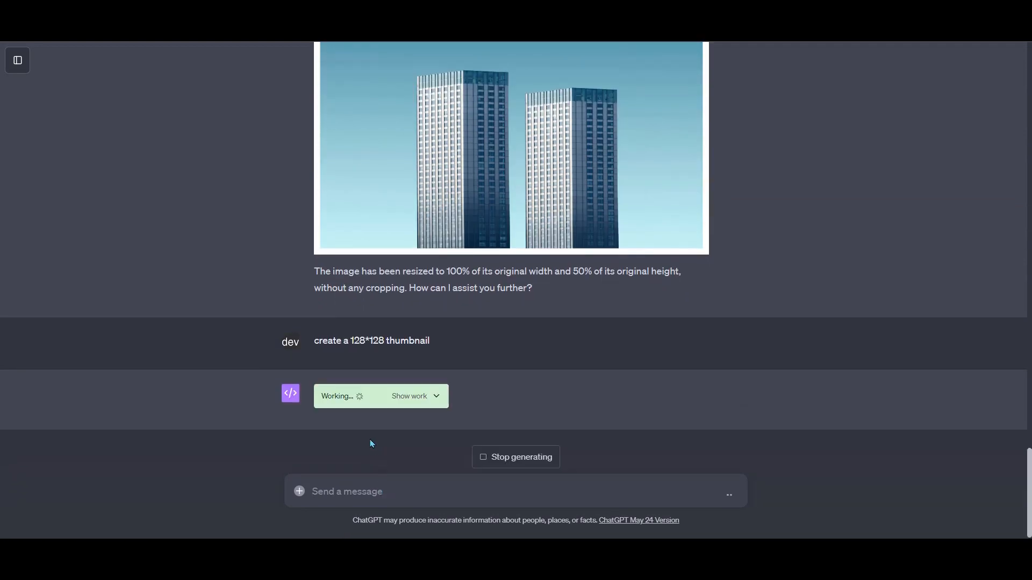
click(429, 392)
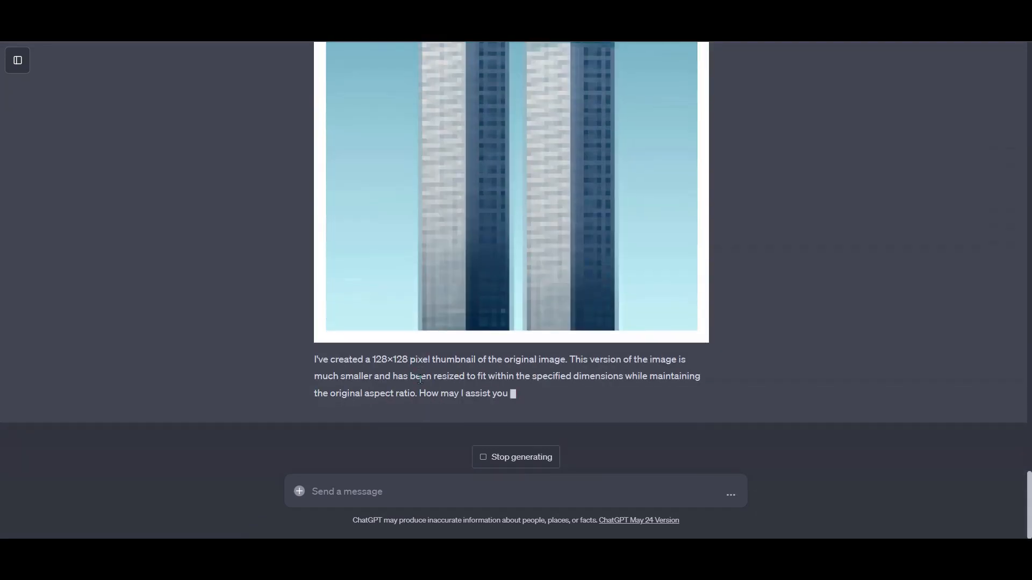
scroll(420, 379, up, 4)
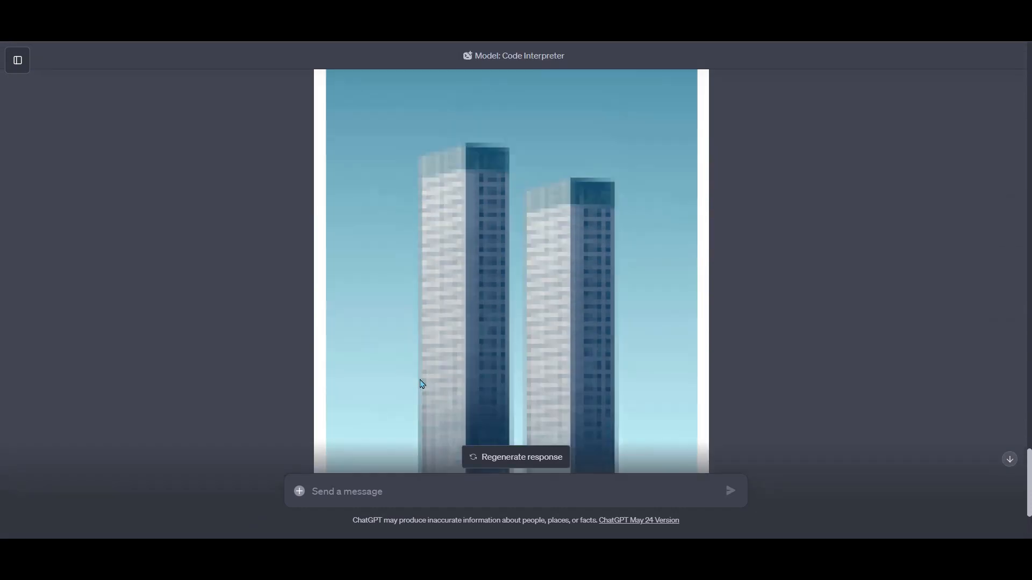
scroll(422, 384, down, 3)
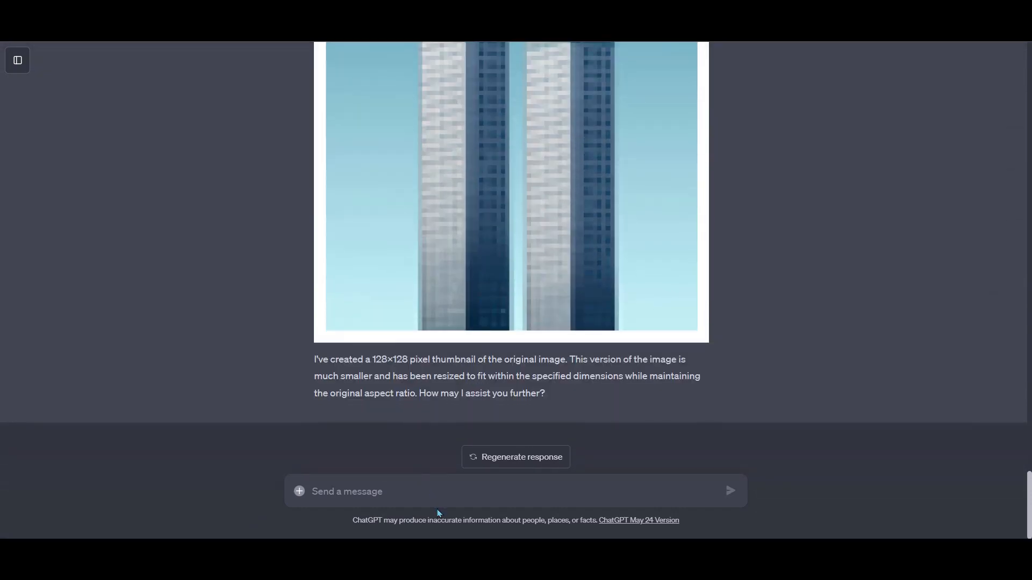
Send the prompt "get the image size" for the original building image
click(449, 490)
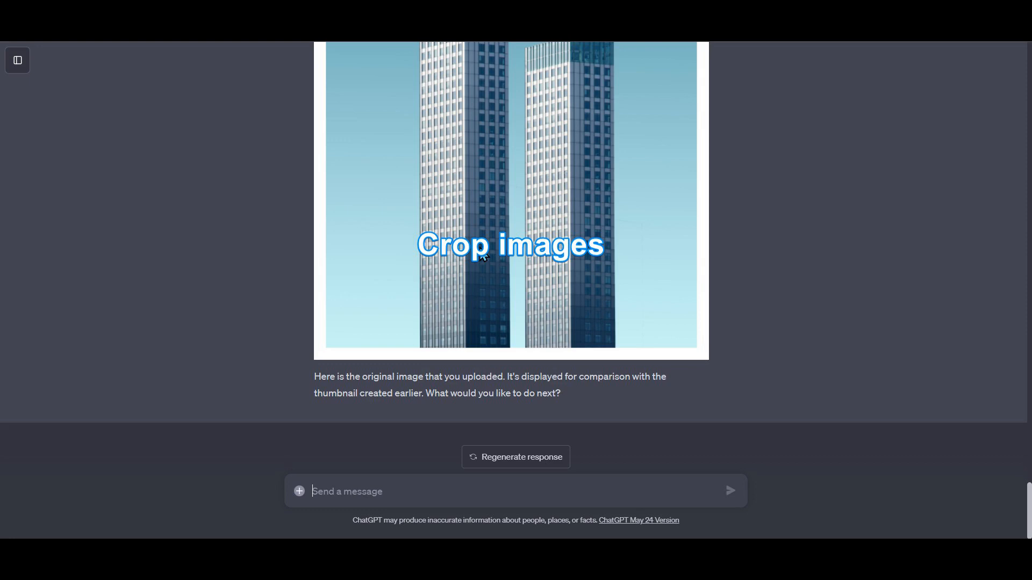
text(get t)
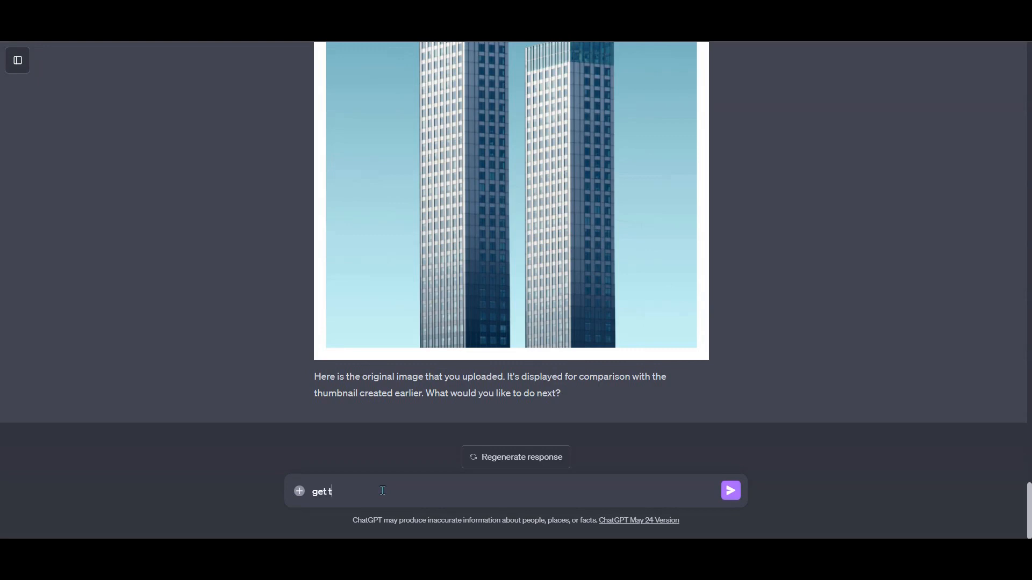
text(he image size)
key(Return)
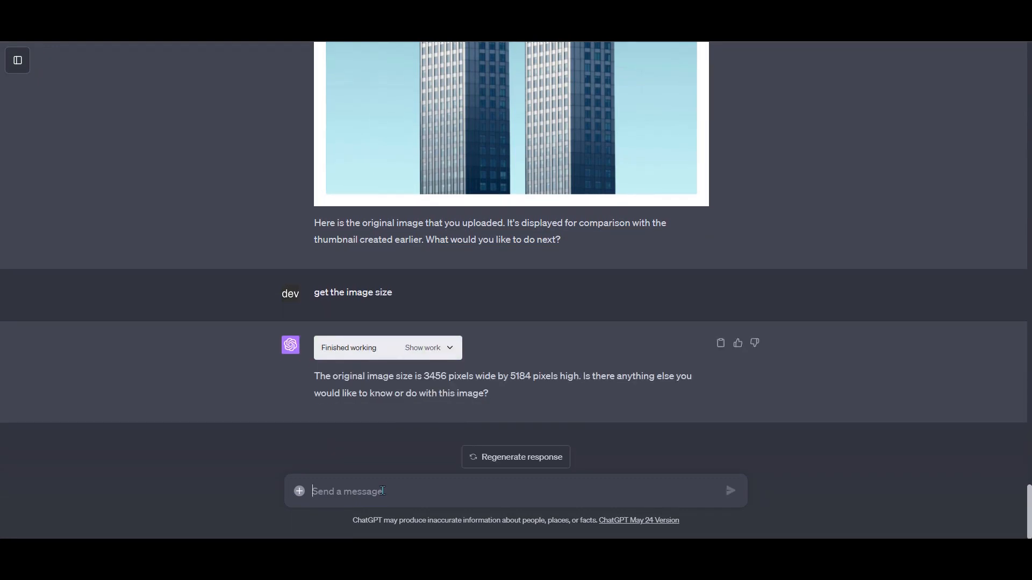
Send the prompt "crop the image with region 0,0,1800,2500" and expand the code behind it
text(crop the image with region )
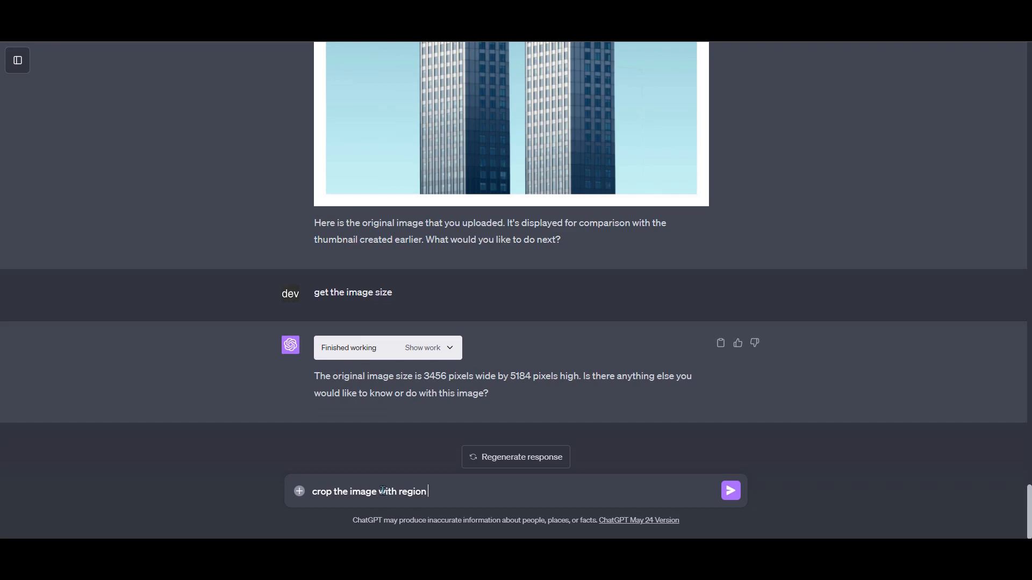
text(0,0,1800,2500)
key(Return)
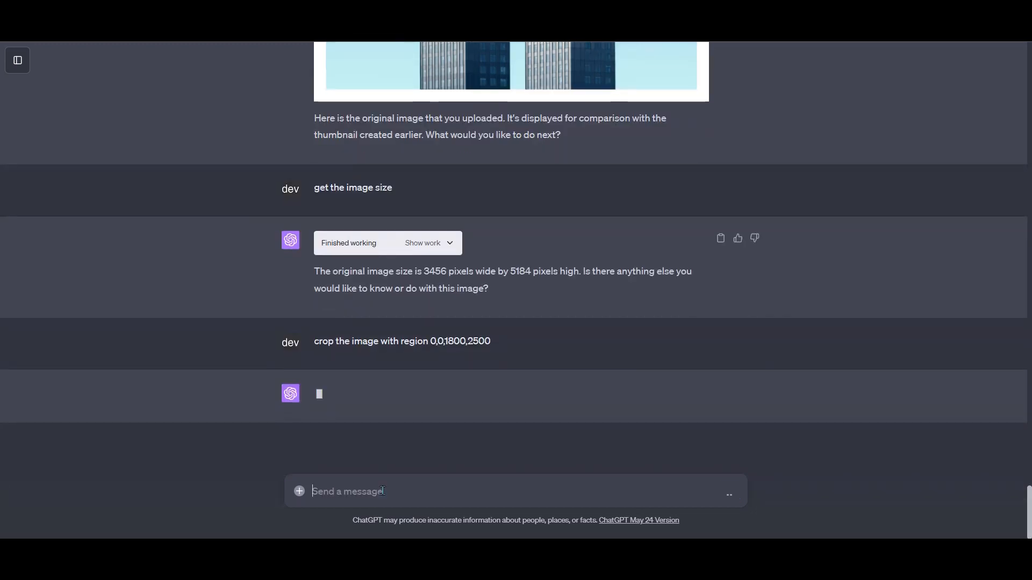
click(410, 397)
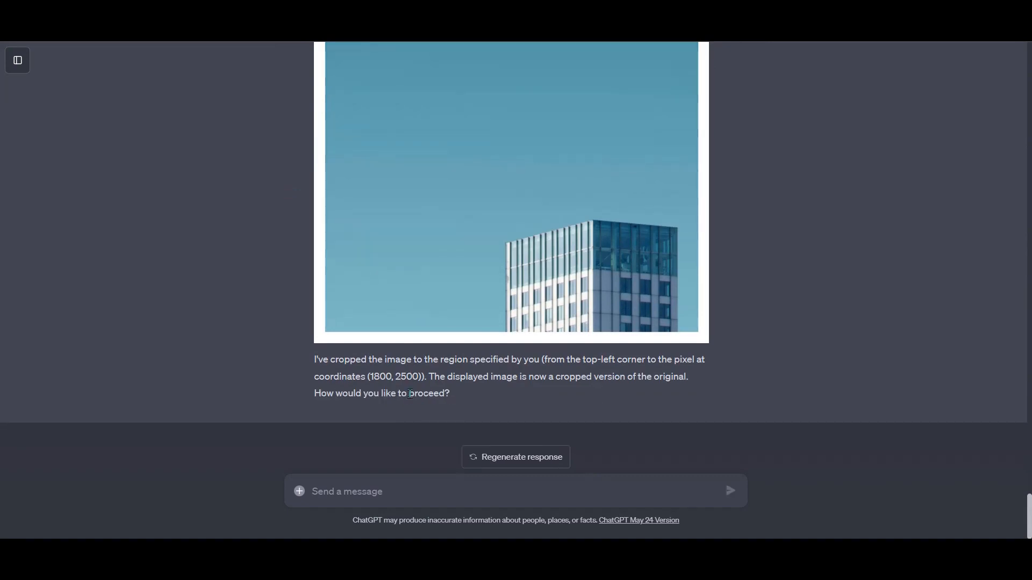
Send the prompt "crop the image's center with size of 500*500" with its code expanded, and review the cropped image
text(crop the ima)
text(ge's cente)
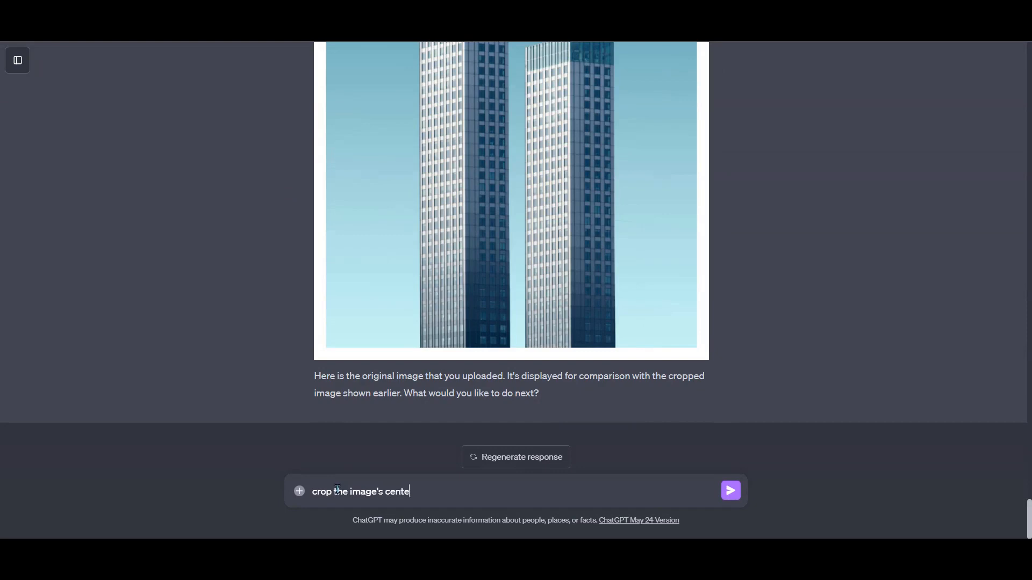
text(r with size of 500*500)
key(Return)
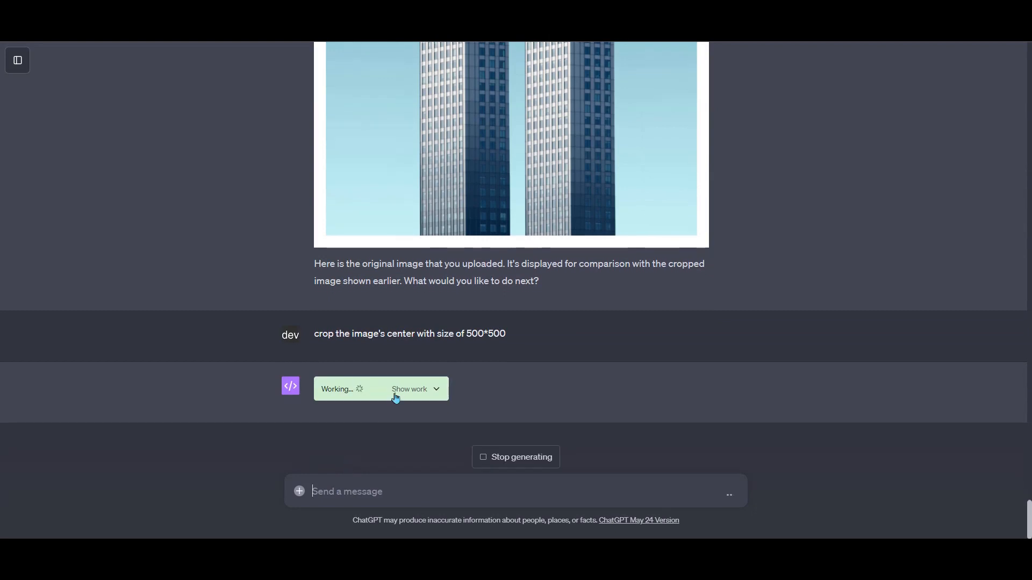
click(408, 394)
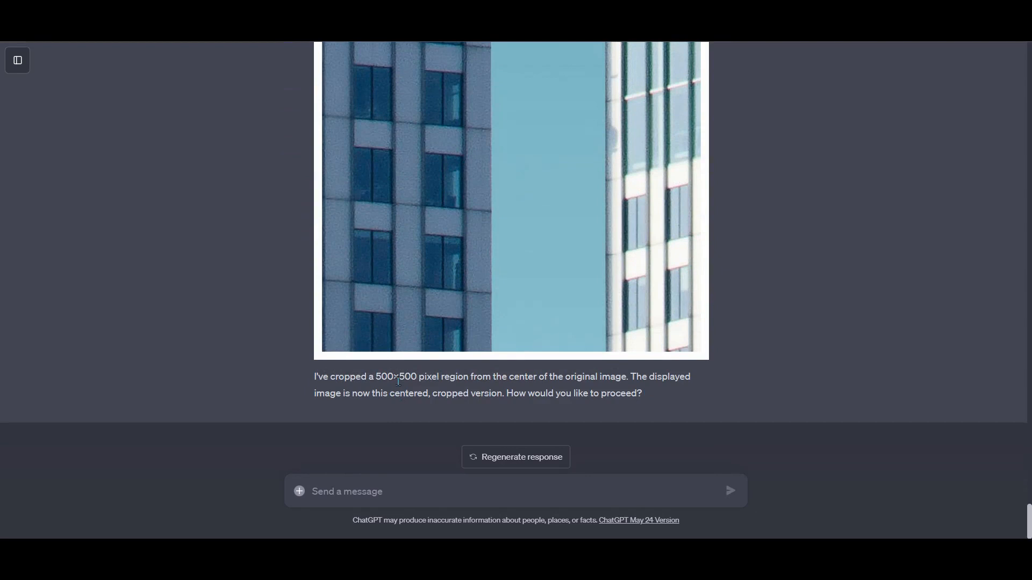
scroll(400, 386, up, 3)
scroll(400, 386, down, 3)
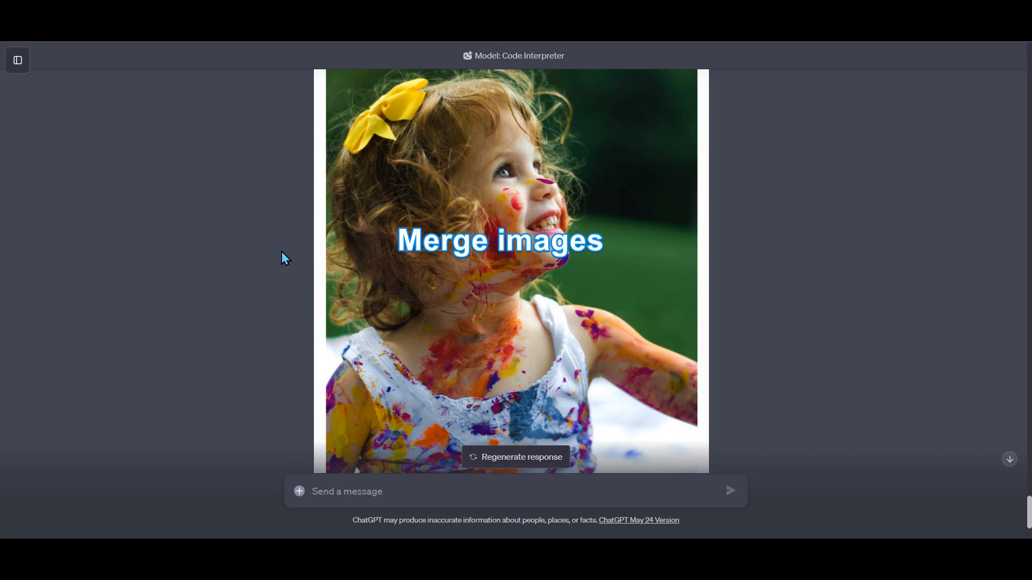
Send the prompt "swap the image red and green bands" for the girl image with its code expanded, and review the recolored image
scroll(282, 251, down, 3)
click(340, 492)
text(swap the image )
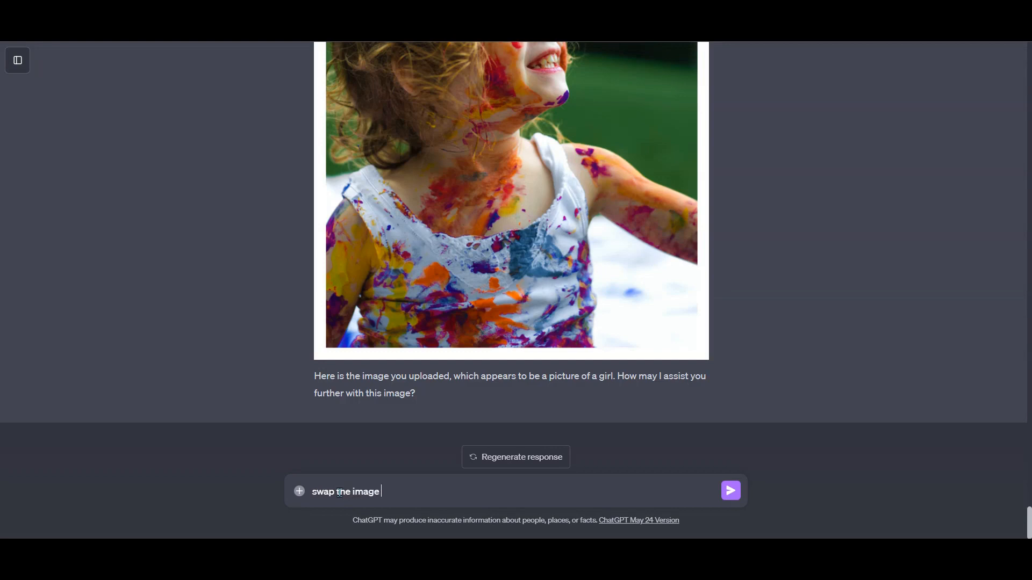
text(red and green bank)
key(BackSpace)
text(ds)
key(Return)
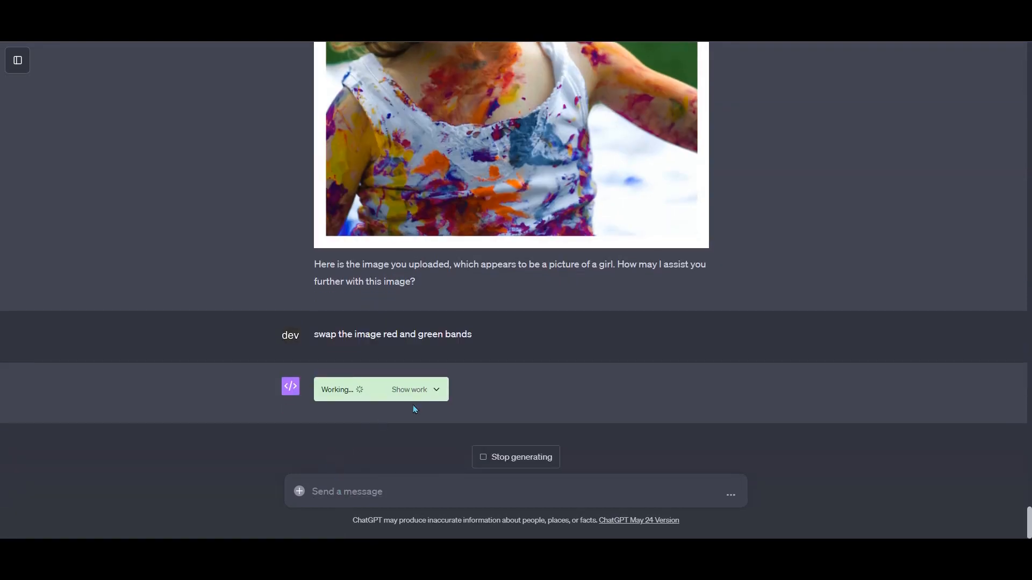
click(415, 396)
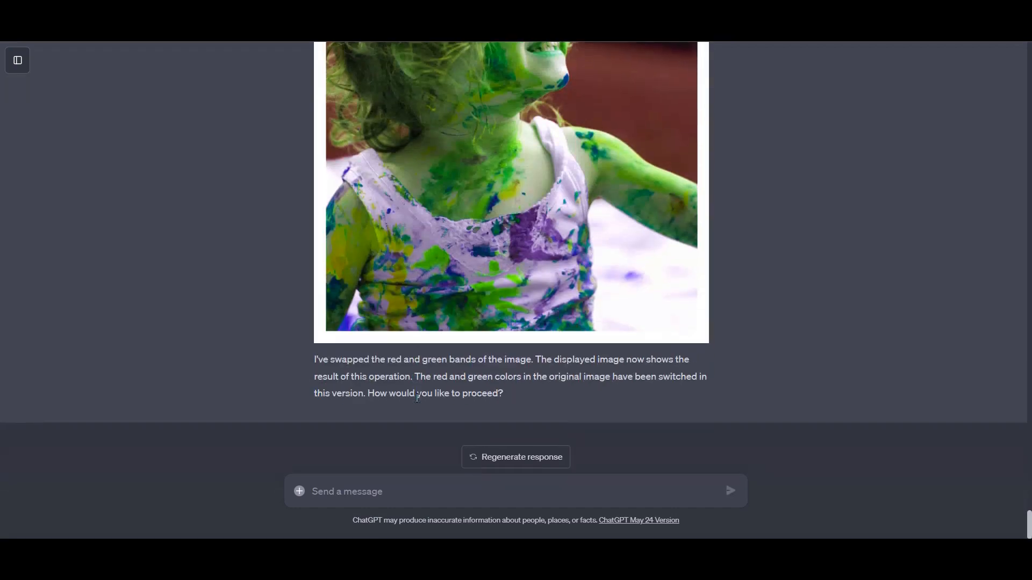
scroll(419, 403, up, 3)
scroll(418, 402, up, 1)
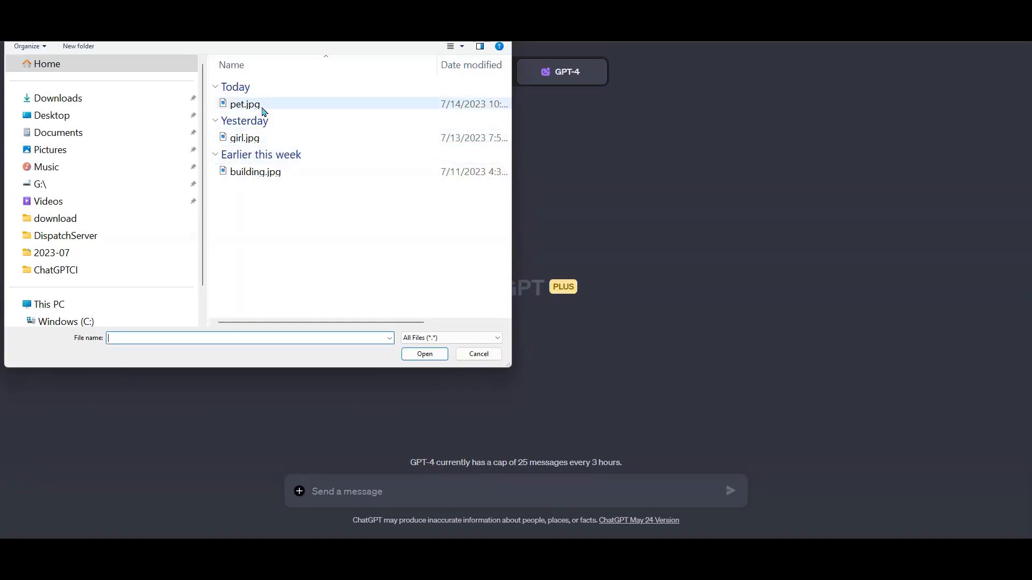
Upload pet.jpg to a new GPT-4 chat and send it
click(260, 106)
double_click(260, 106)
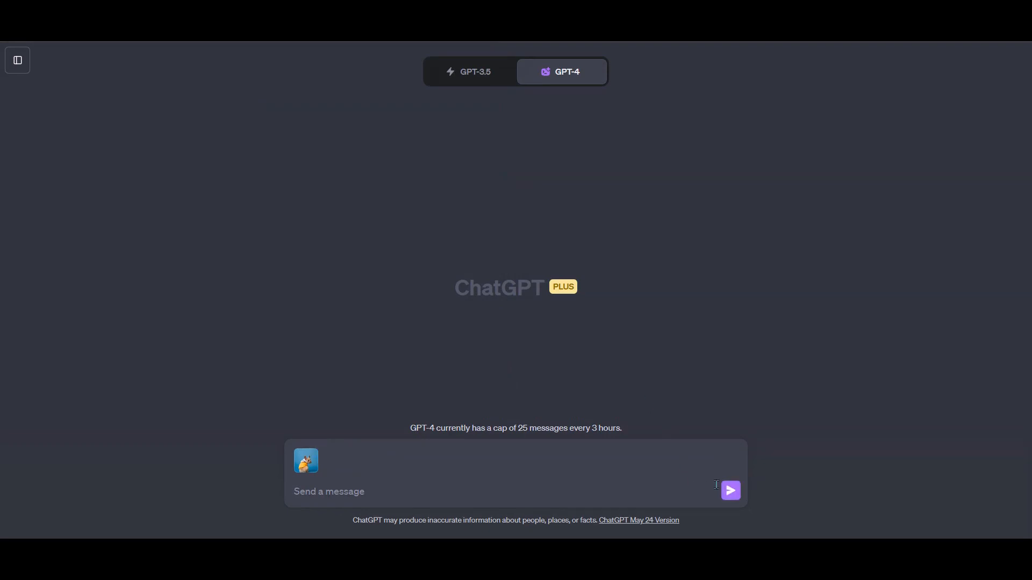
click(731, 491)
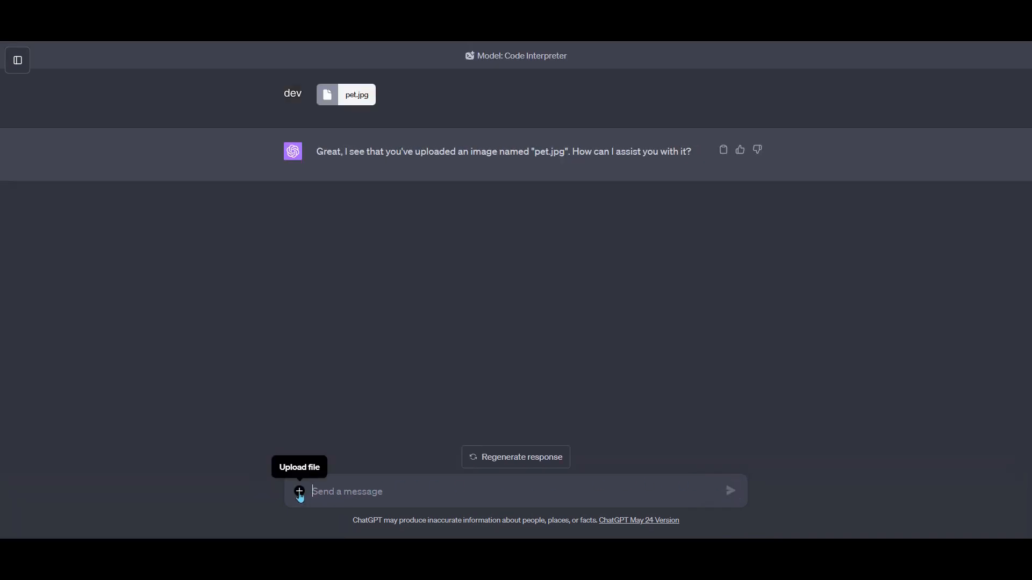
Upload girl.jpg to the same chat as the pet image and send it
click(300, 491)
click(255, 141)
double_click(256, 141)
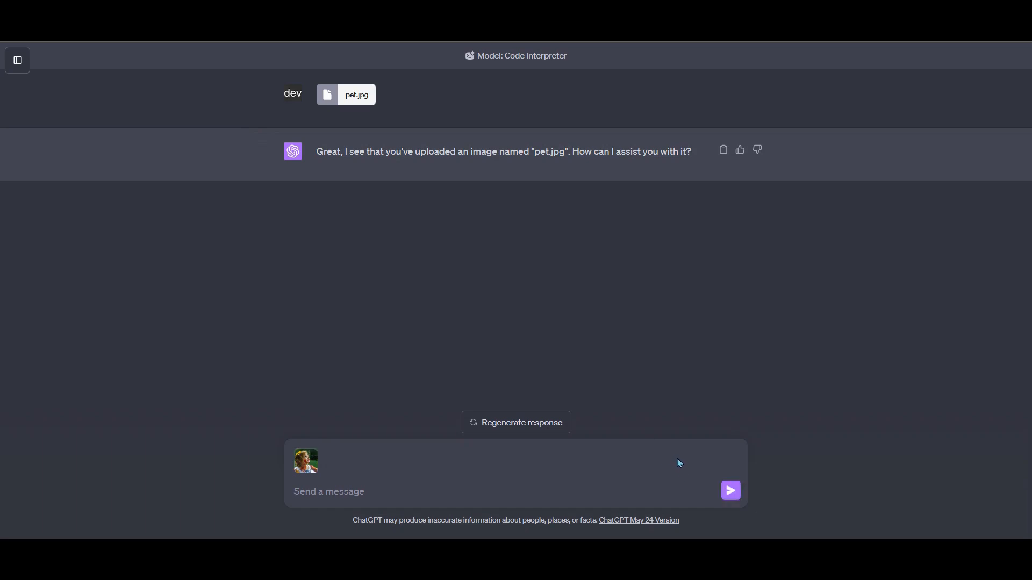
click(730, 491)
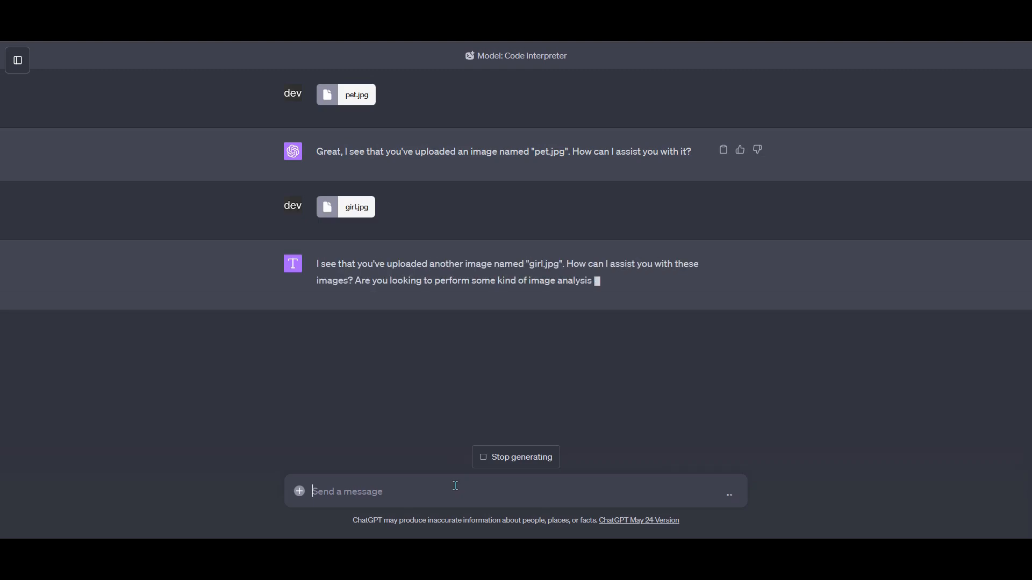
Send the prompt "merge the two images side by side" with its code expanded, and download merged_image.jpg
text(m)
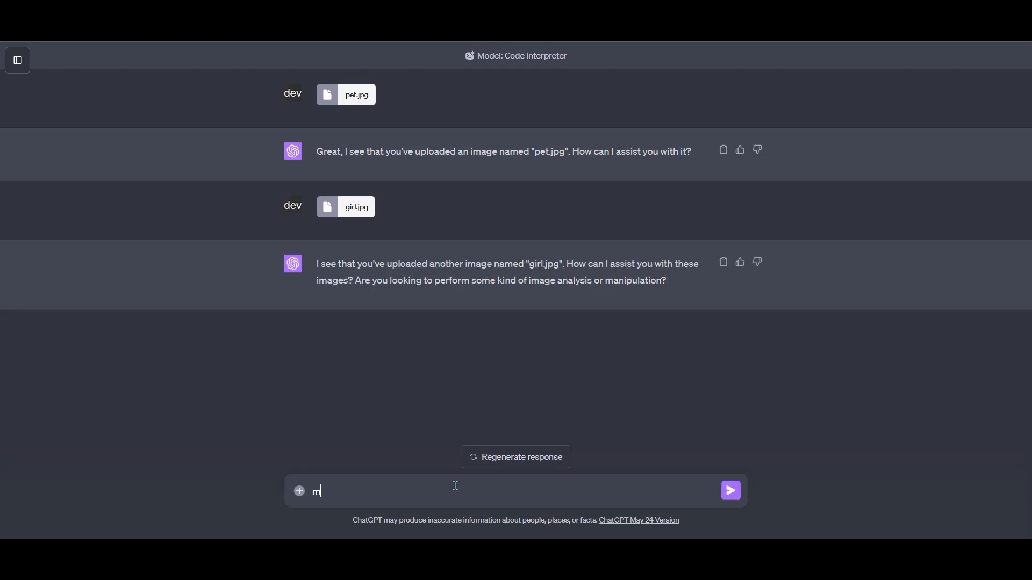
text(erge the two images side by side)
key(Return)
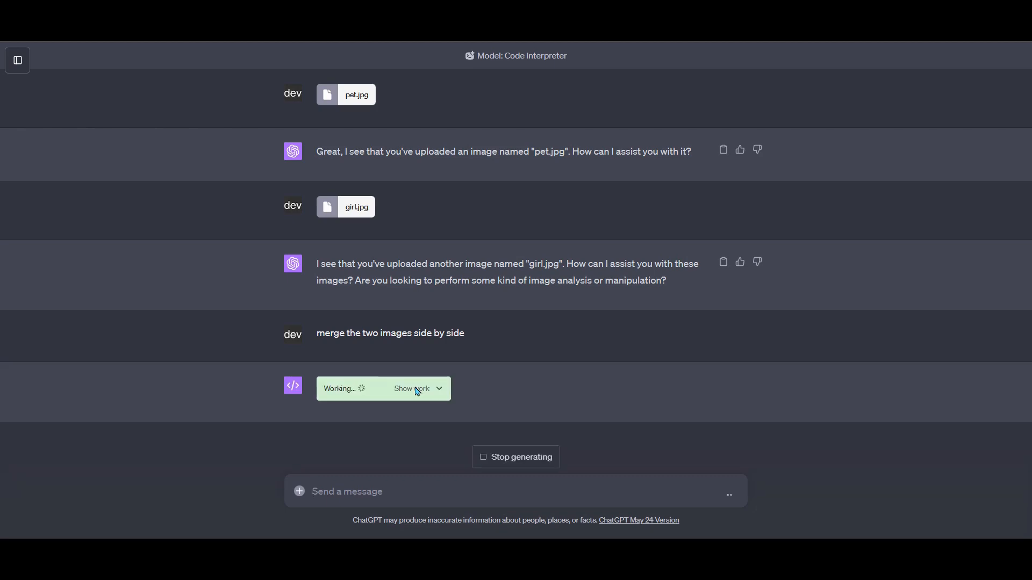
click(418, 392)
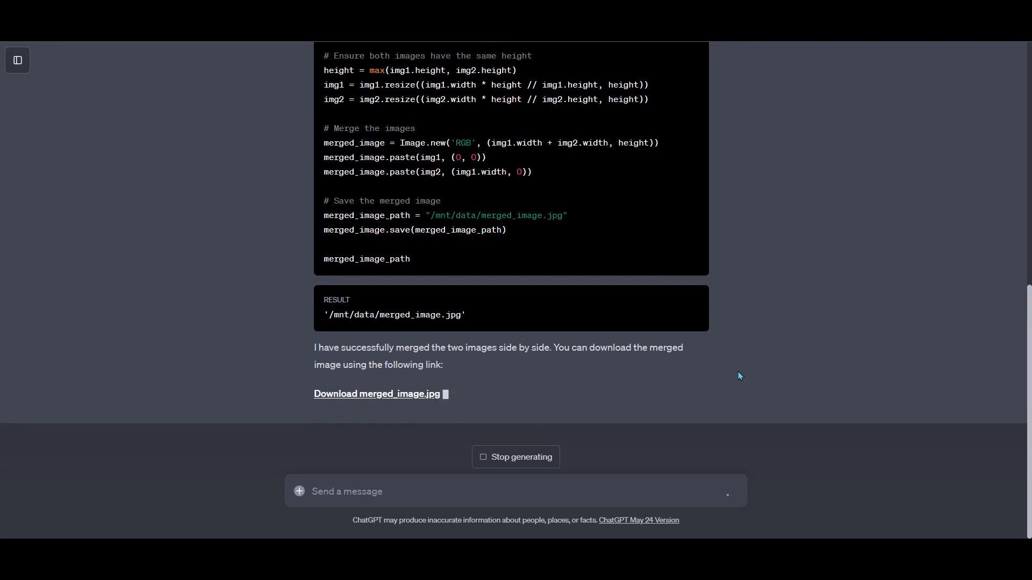
click(415, 398)
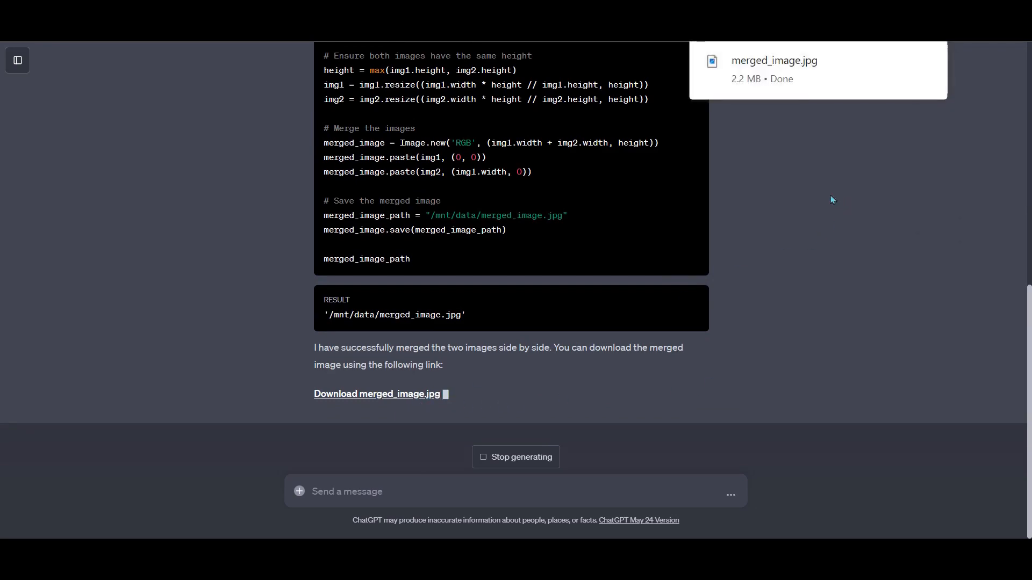
Open the downloaded merged_image.jpg, and send the prompt "merge the two images vertically" with its code expanded
click(789, 65)
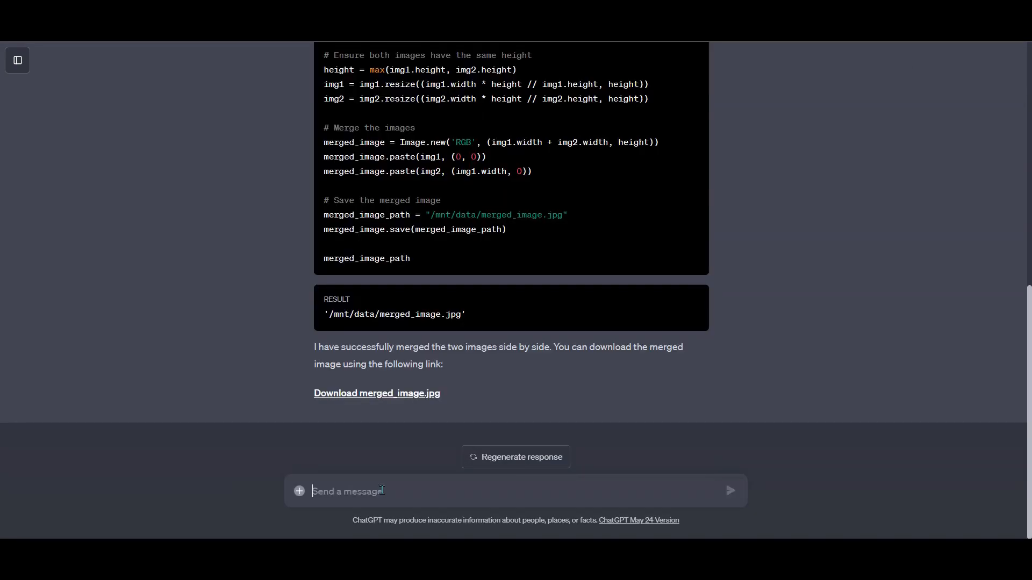
text(merge the two images ver)
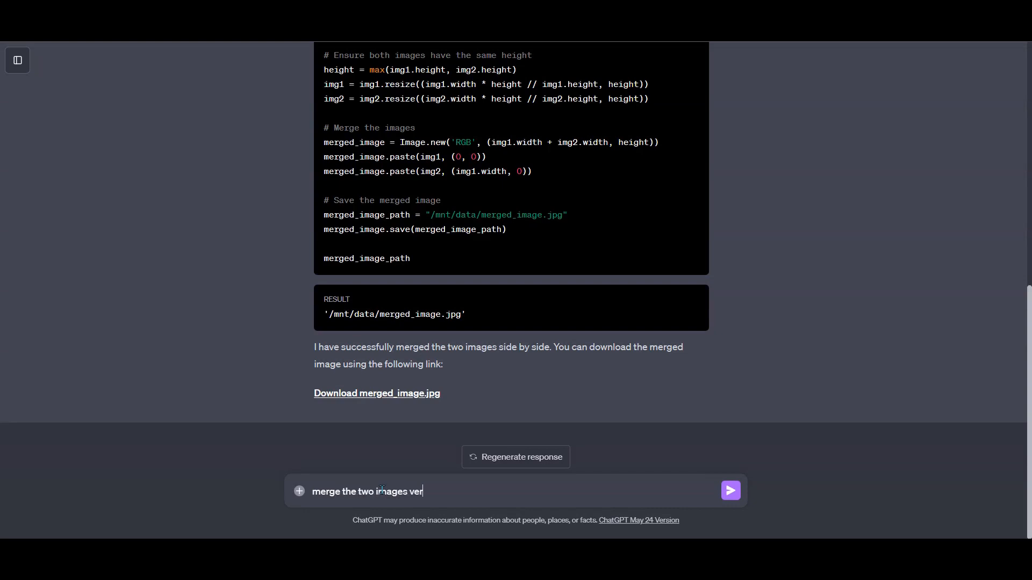
text(tically)
key(Return)
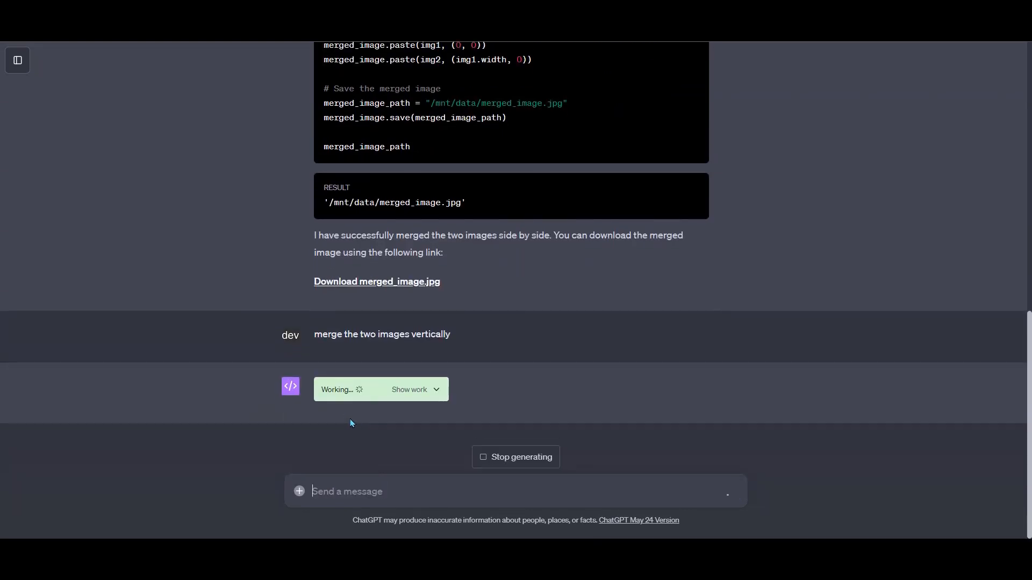
click(422, 391)
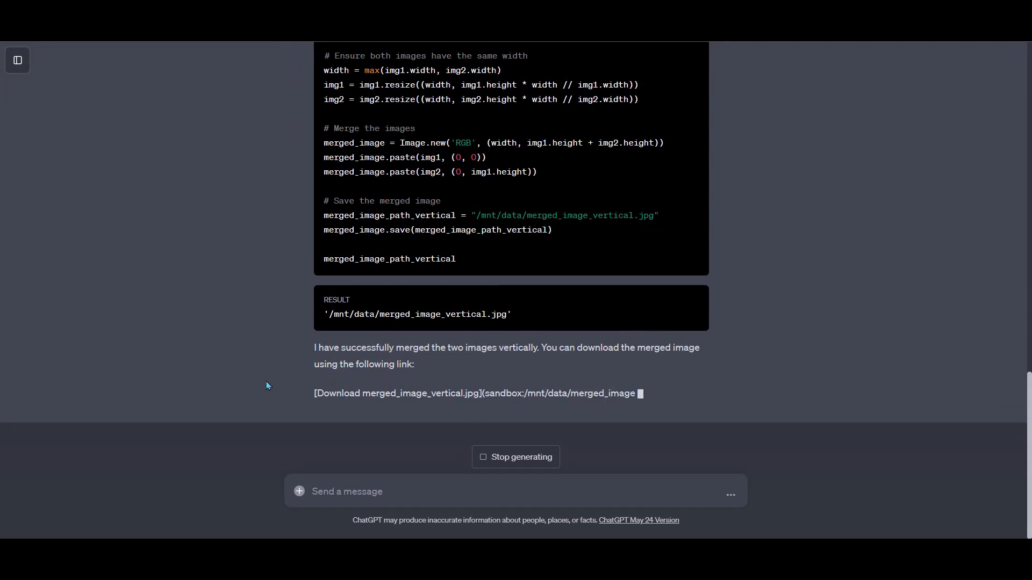
Download merged_image_vertical.jpg from the response and open the downloaded file
click(371, 398)
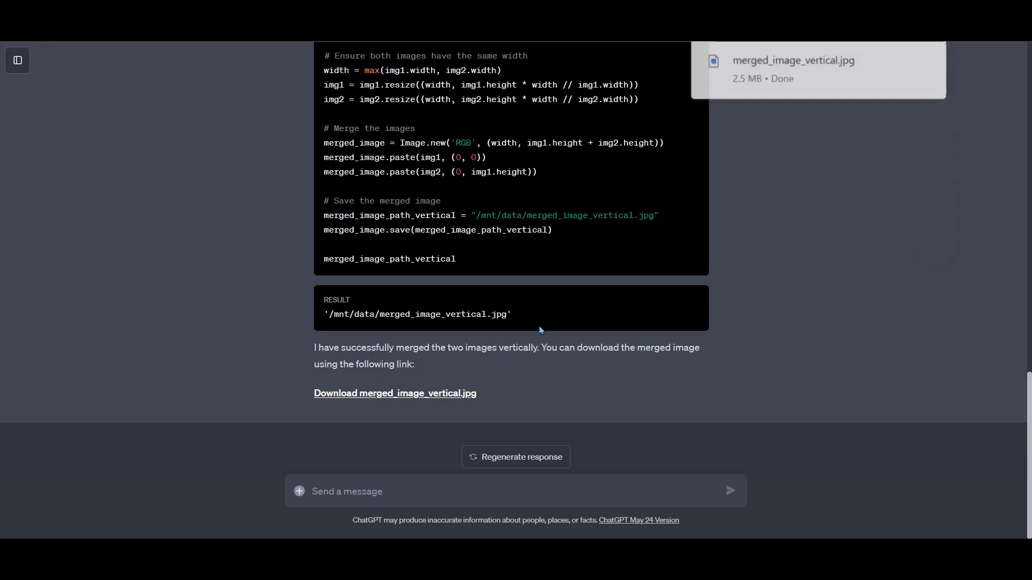
click(760, 63)
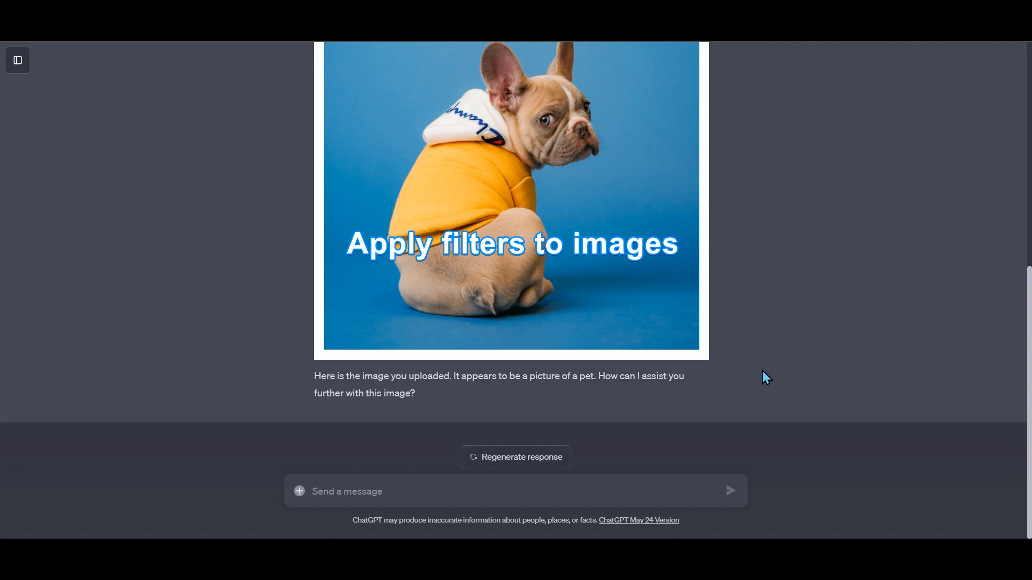
Send the prompt "apply blur filter" for the uploaded pet image and expand its code
click(350, 493)
text(appl)
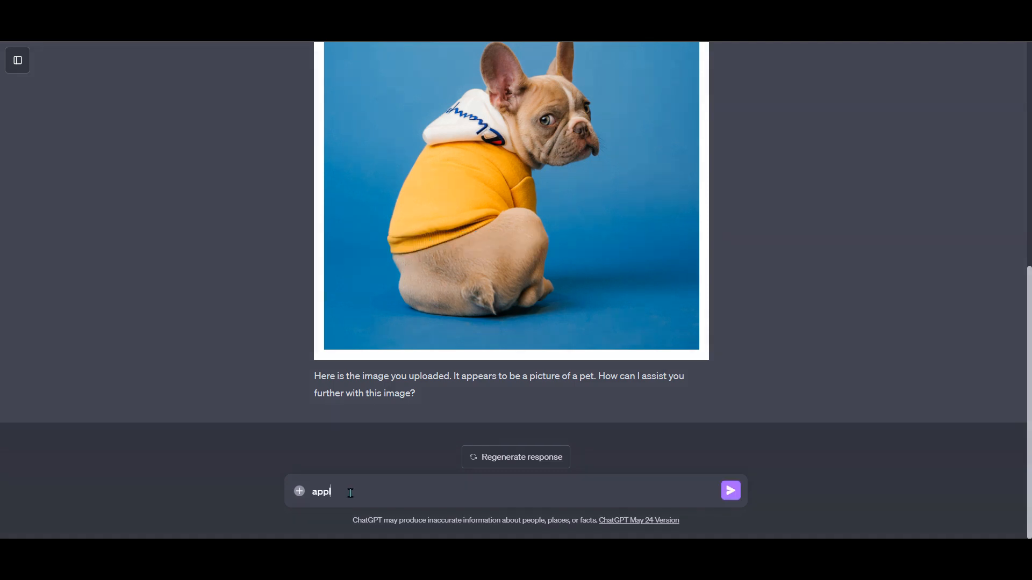
text(y blur filter)
key(Return)
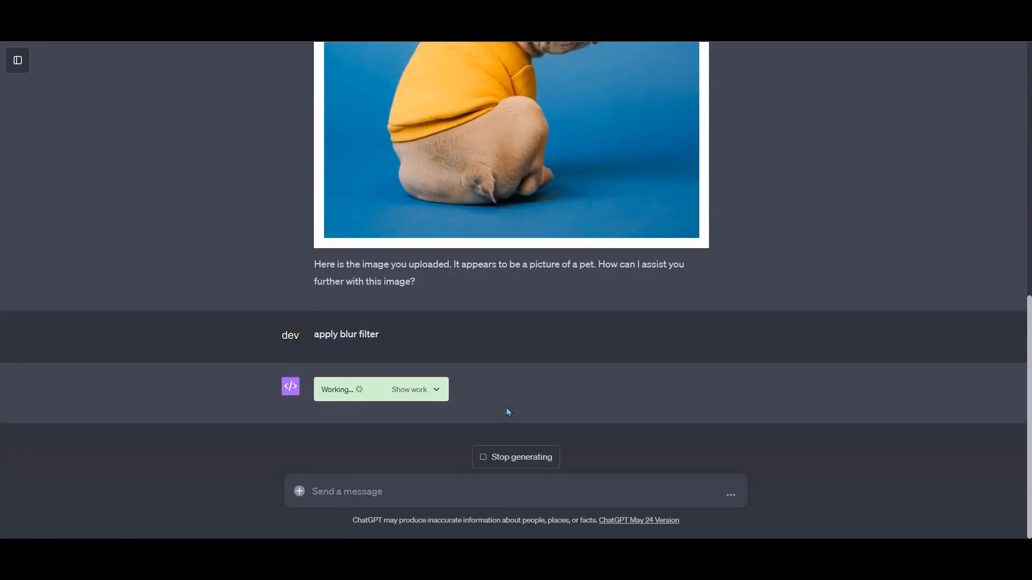
click(429, 391)
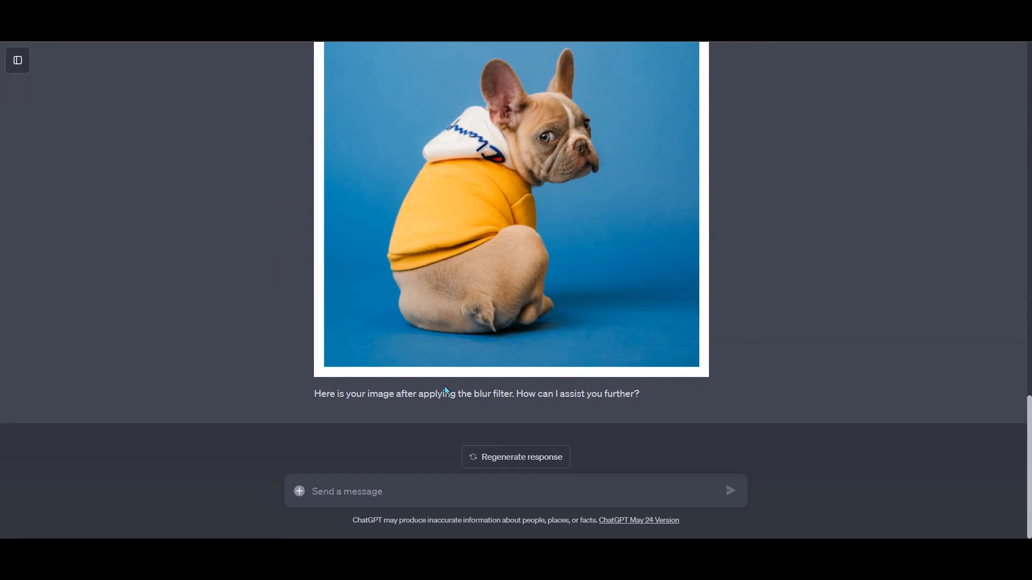
Send the prompt "apply box blur filter with radius 5" for the pet image and expand its code
text(apply box blur filter with radisu)
key(BackSpace)
text(us )
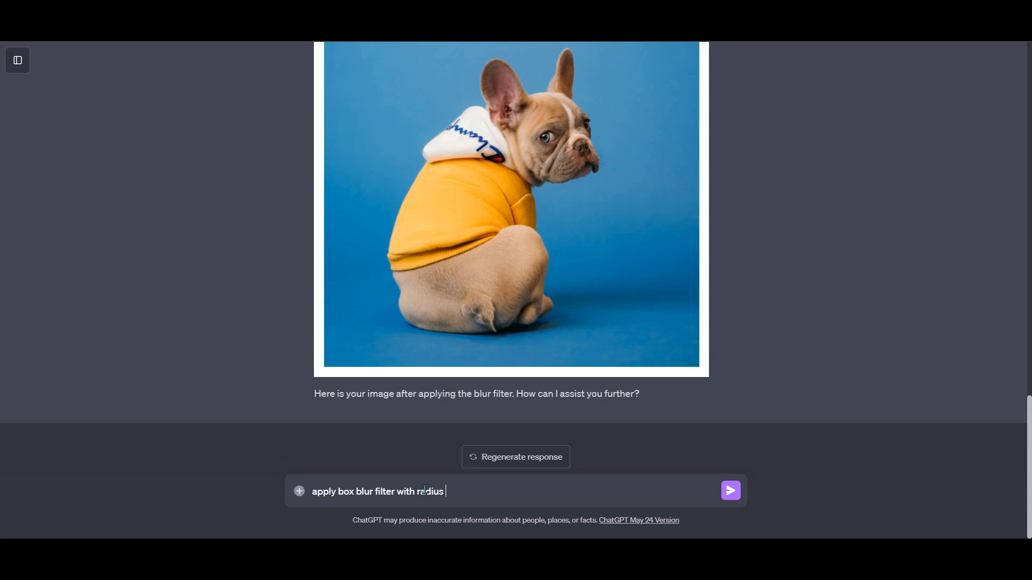
text(5)
key(Return)
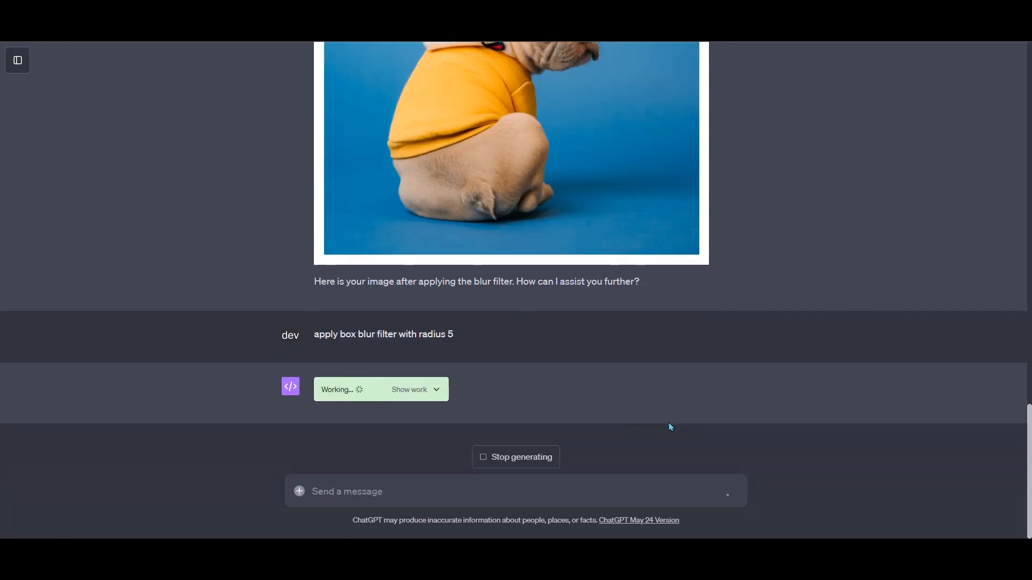
click(426, 390)
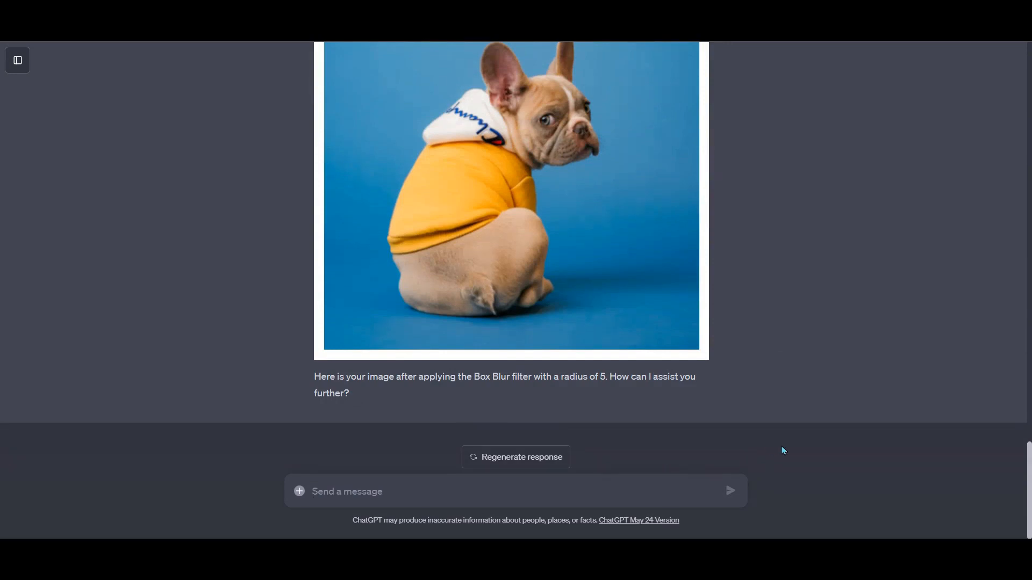
Send the prompt "apply gaussian blur filter with a radius of 9 to the image" and expand its code
text(apply gaussian blur filter with )
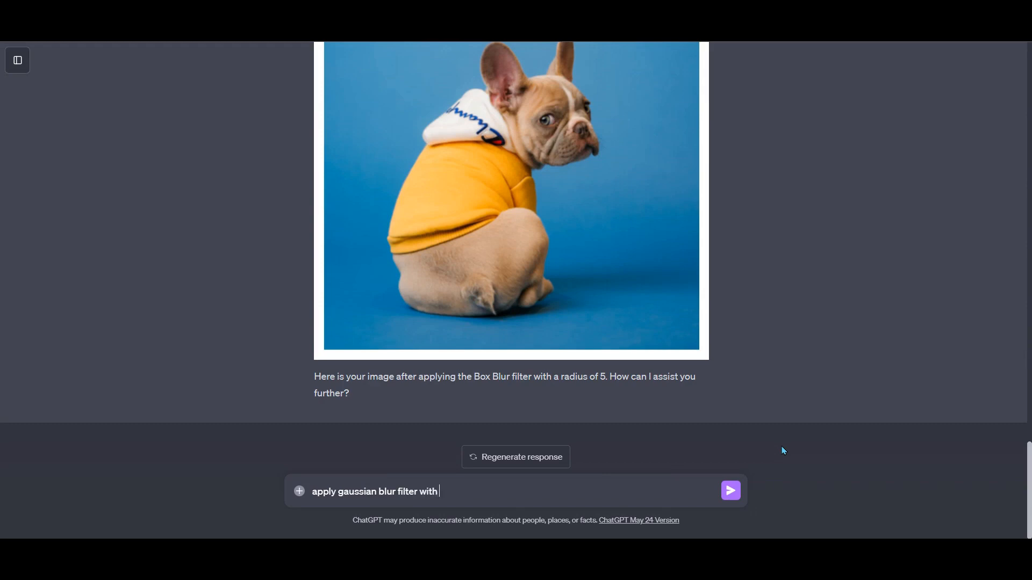
text(a radius of 9 to the image)
key(Return)
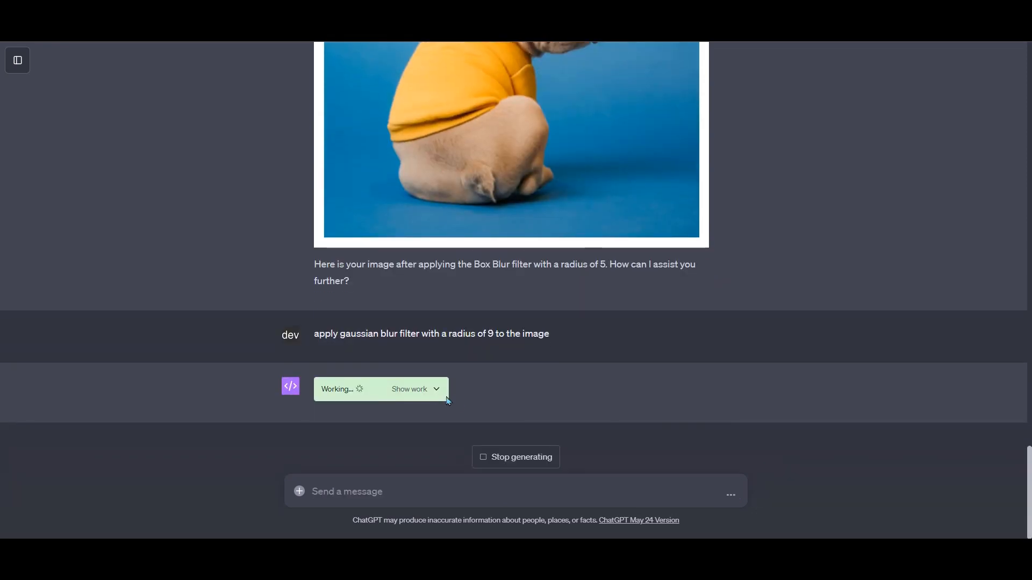
click(436, 395)
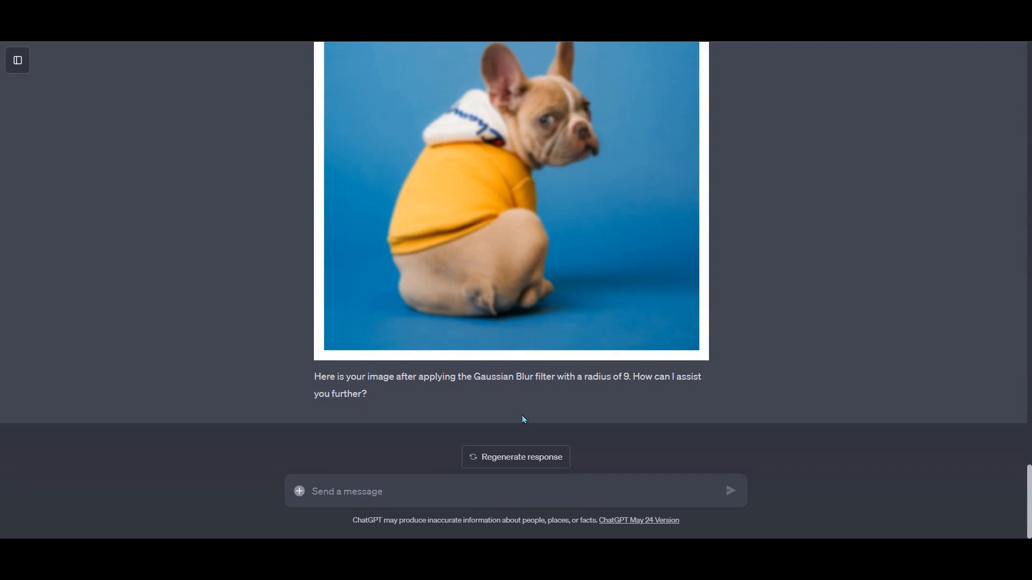
Send the prompt "apply mini filter to the image" for the pet image and expand its code
text(apply mini filter to the image)
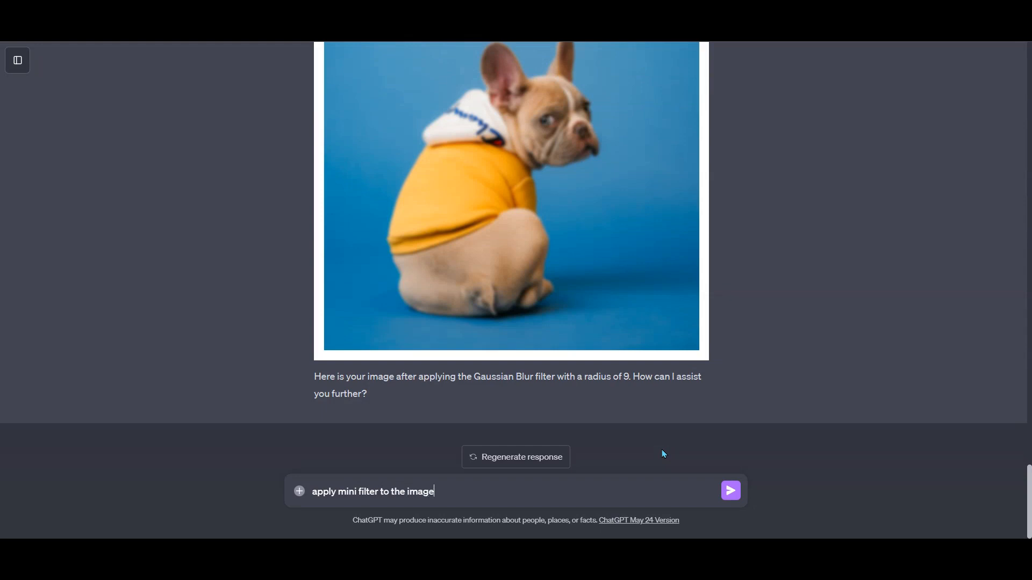
key(Return)
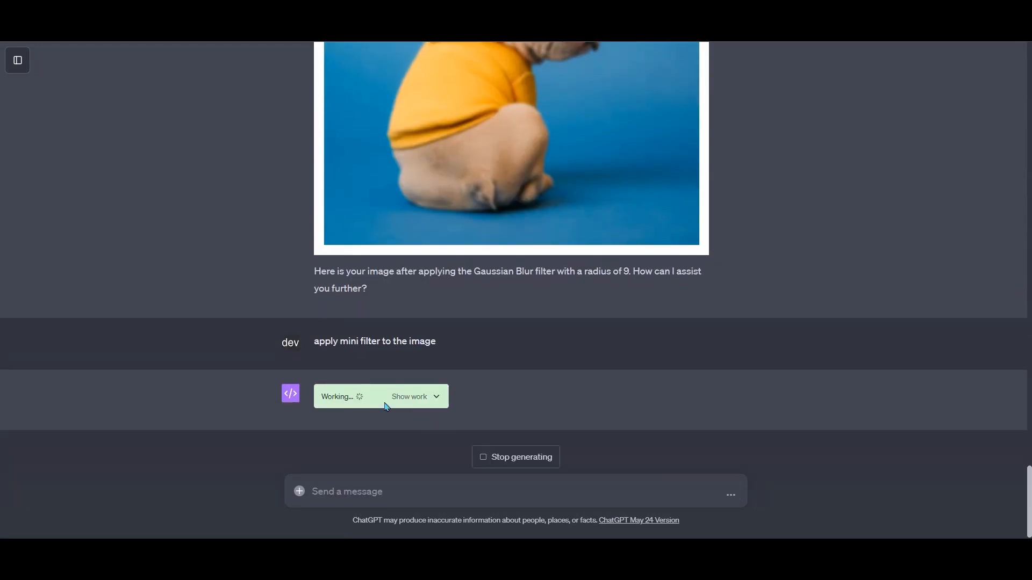
click(425, 390)
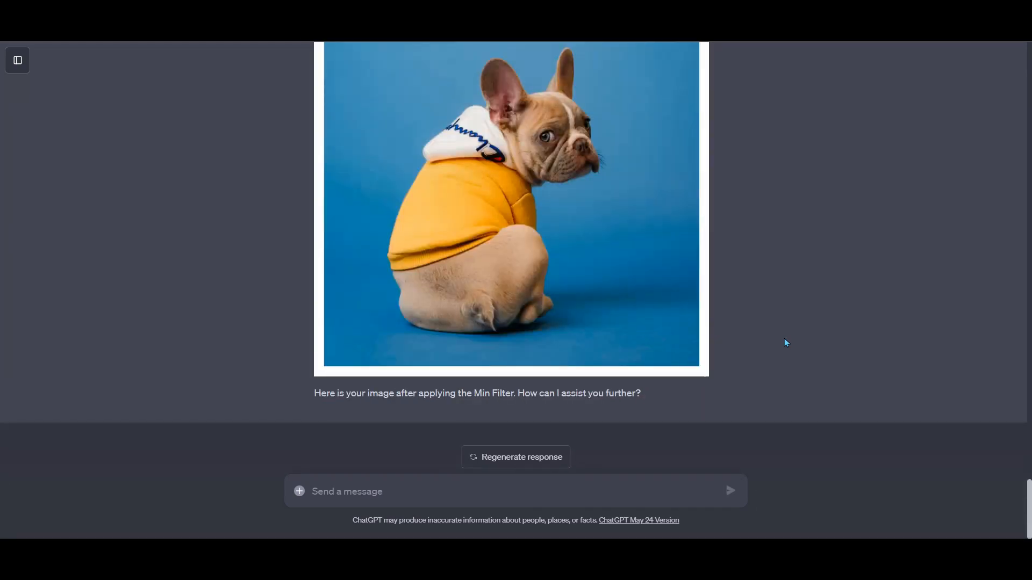
Send the prompt "apply contour filter to the image" for the pet image and expand its code
text(apply )
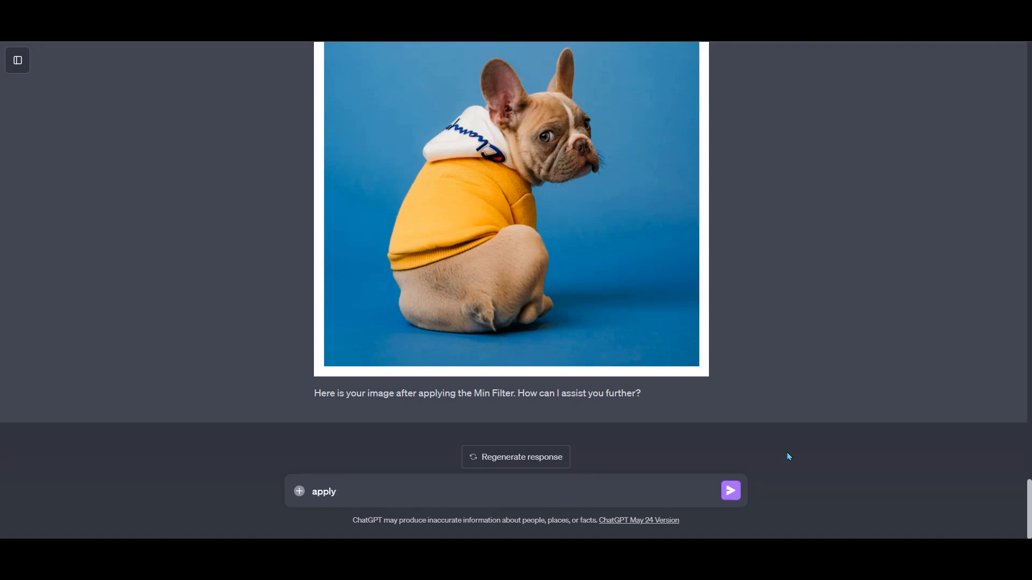
text(contour filter to the image)
key(Return)
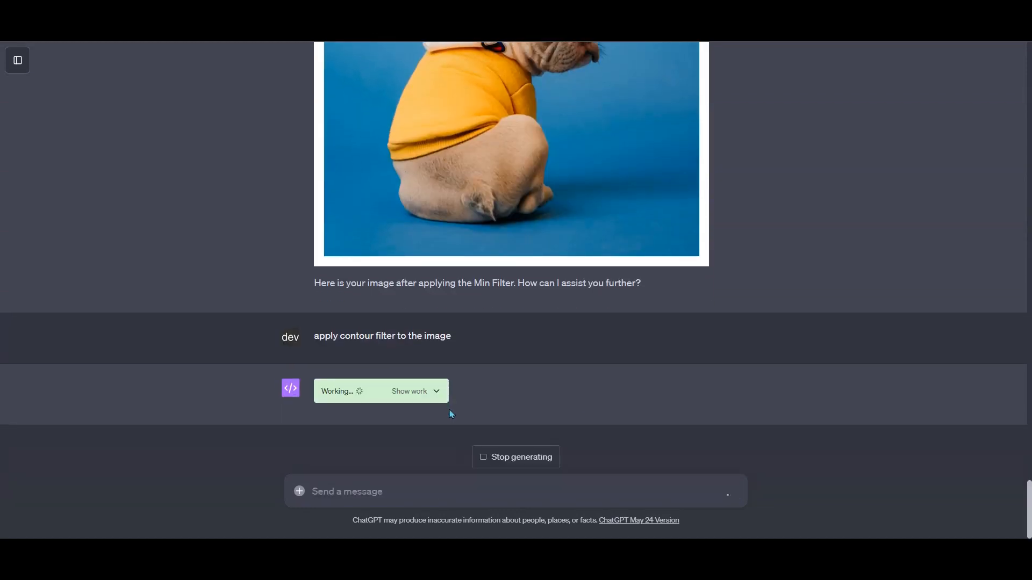
click(437, 393)
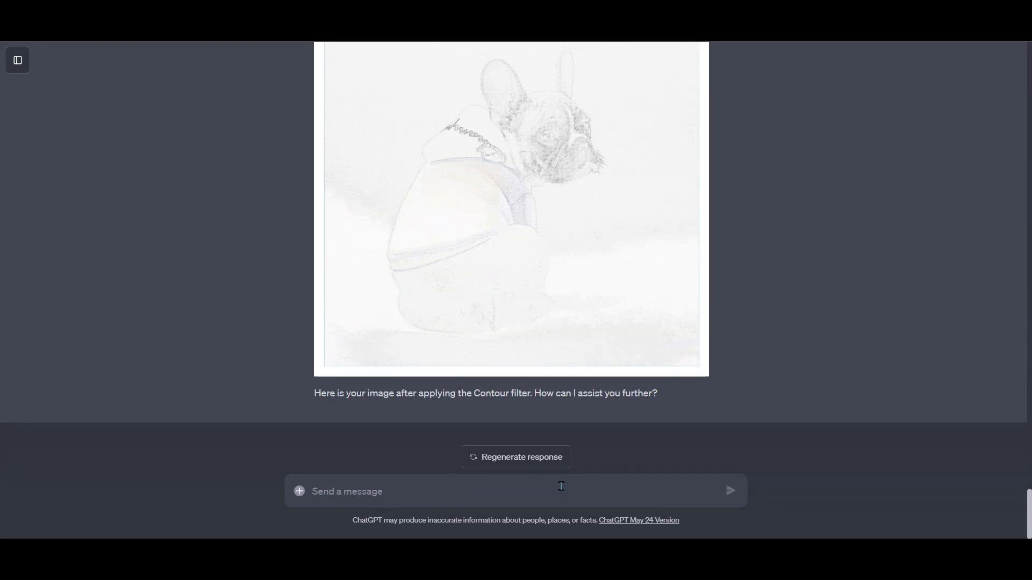
Send the prompt "apply detail filter to the image" with its code expanded, and review the filtered pet image
text(apply detail filter to the image)
key(Return)
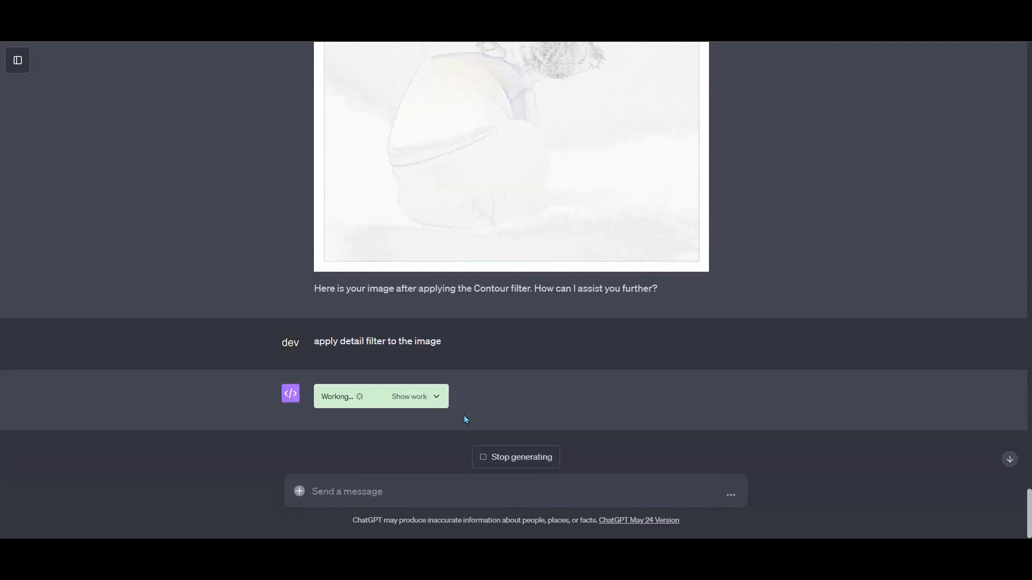
click(429, 396)
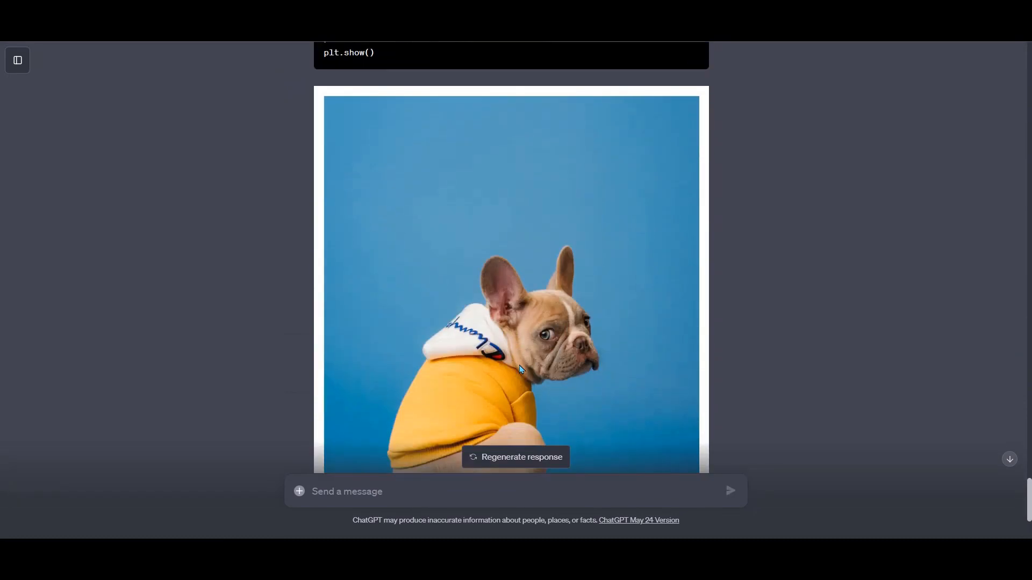
scroll(520, 370, down, 3)
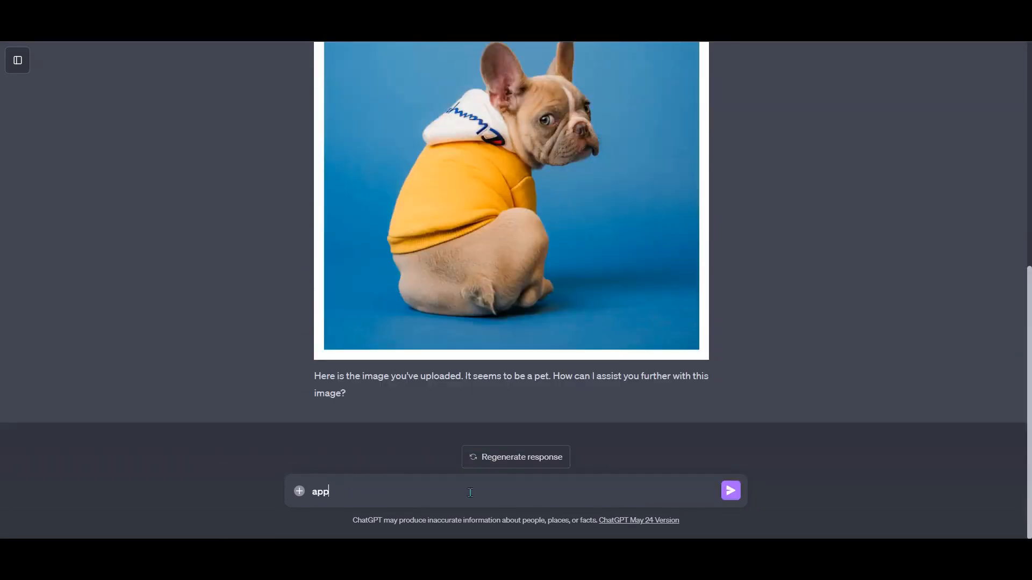
Send the prompt "apply edge enhanced filter to the image" in the new pet image chat and expand its code
text(y edge enhanced filter t)
text(o the image)
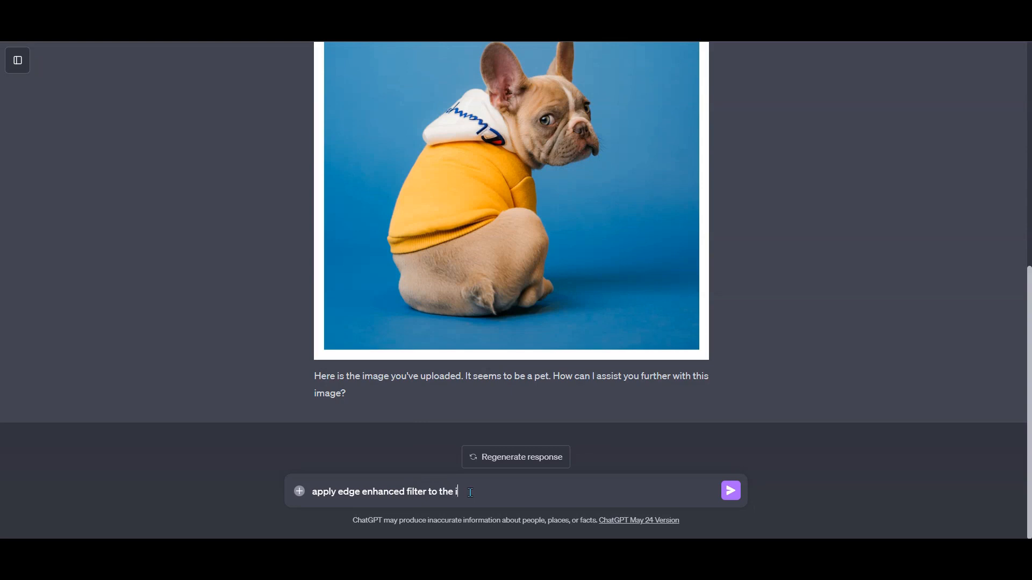
key(Return)
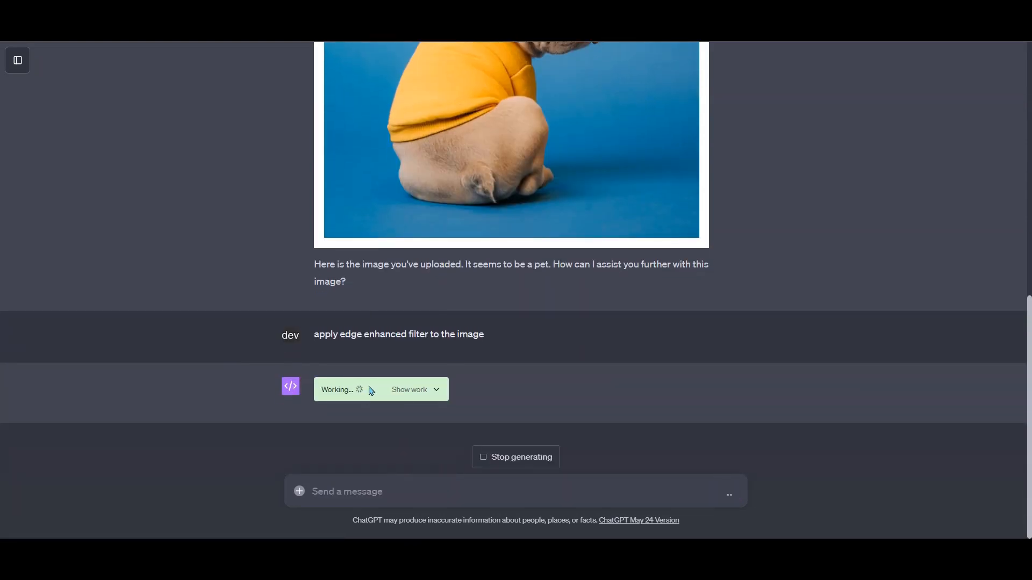
click(436, 390)
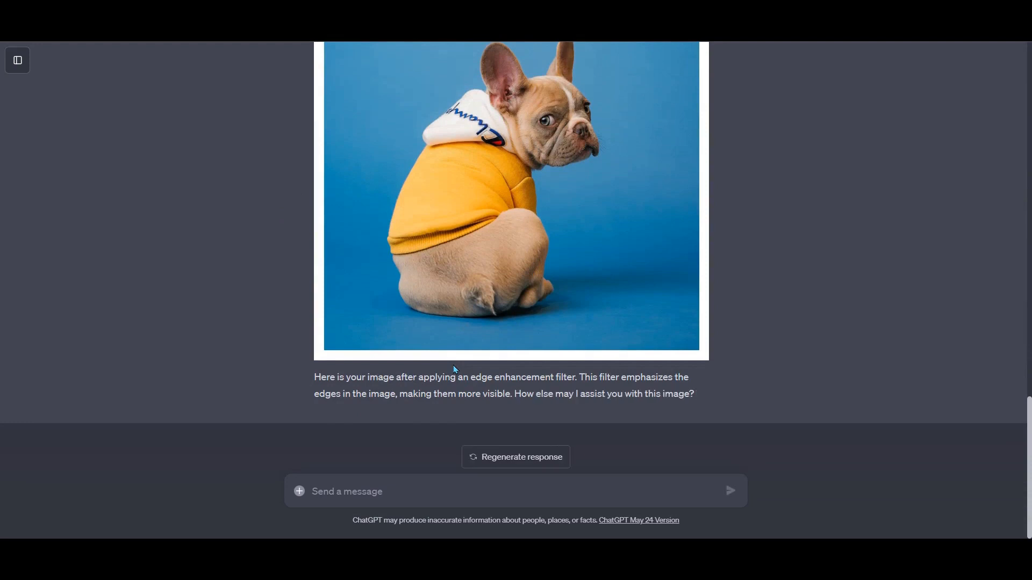
Send the prompt "apply emboss filter to the image" with its code expanded, and review the embossed pet image
click(545, 489)
text(apply emboss filter to the image)
key(Return)
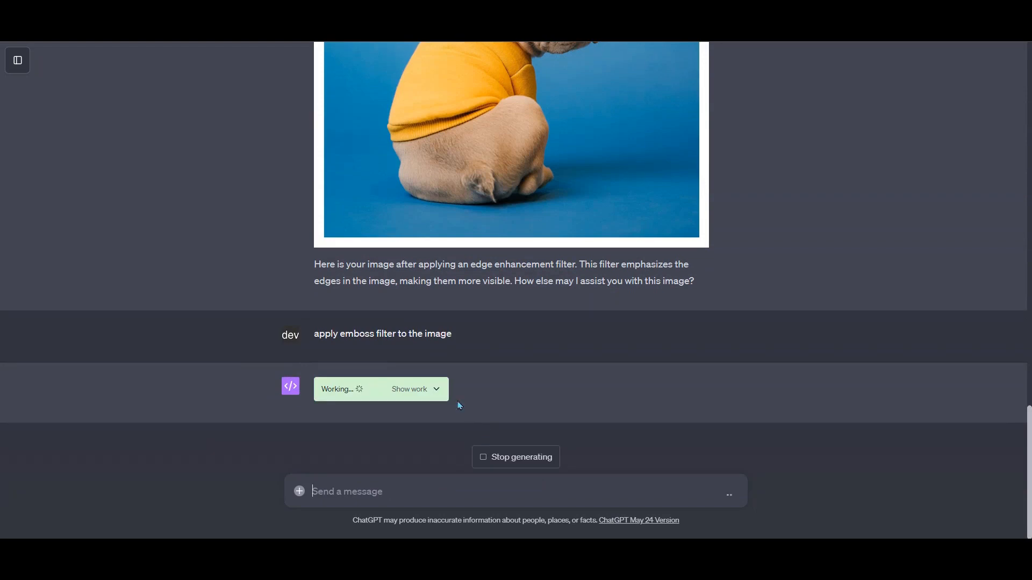
click(436, 390)
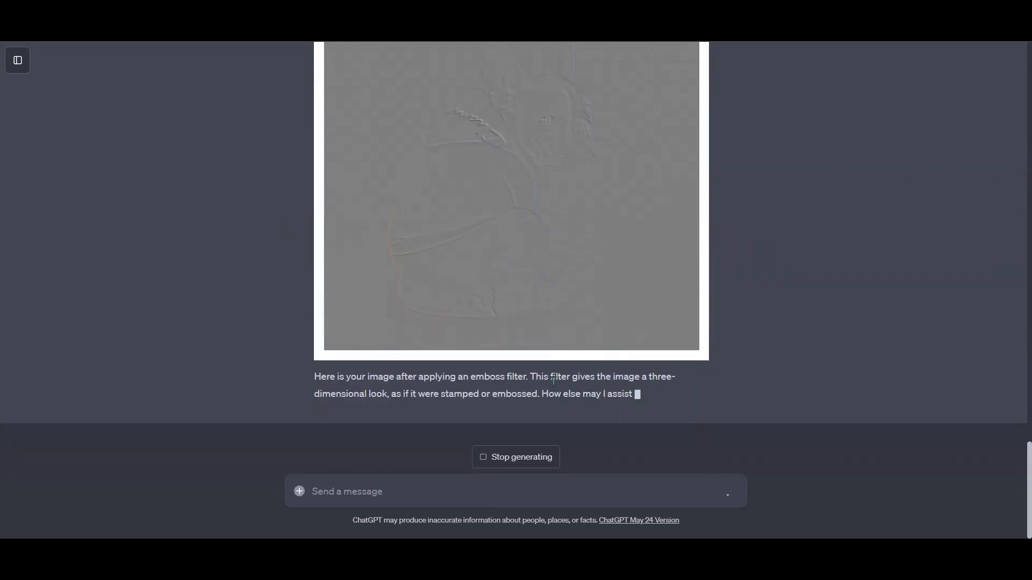
scroll(553, 382, up, 3)
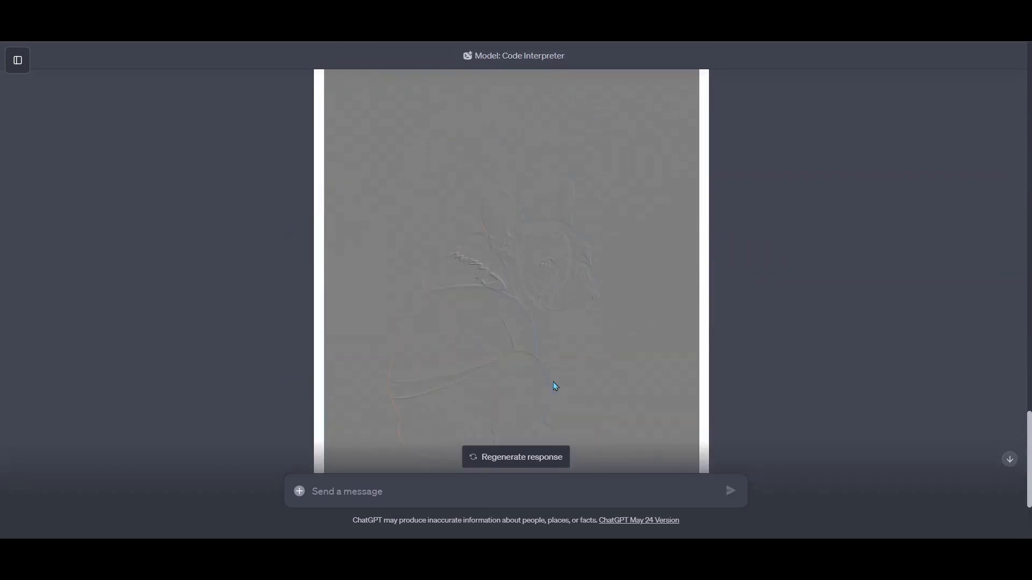
Send the prompt "apply find edges filter to the image" with its code expanded, and review the edge image
click(490, 488)
text(apply find edges filt)
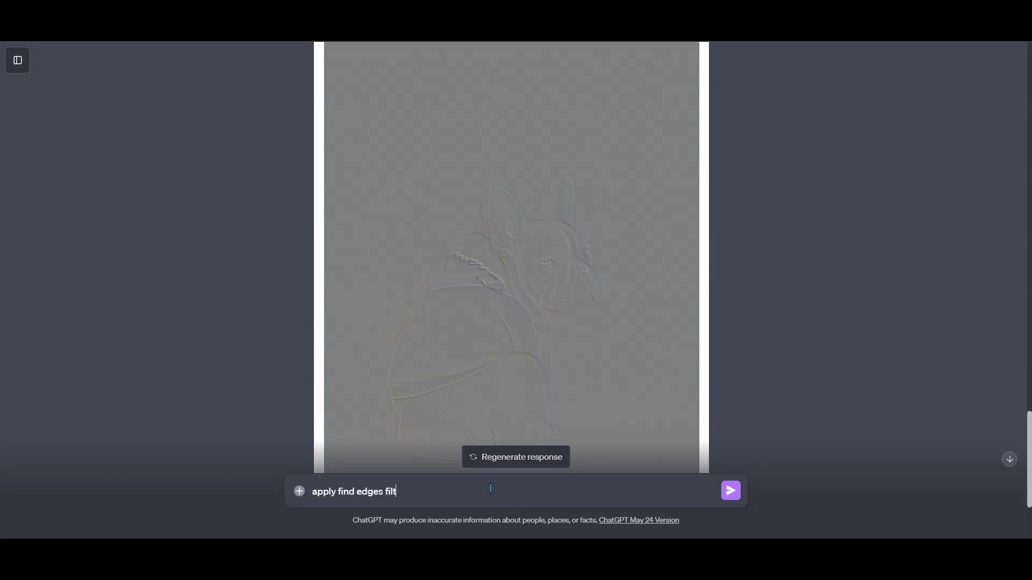
text(er to the image)
key(Return)
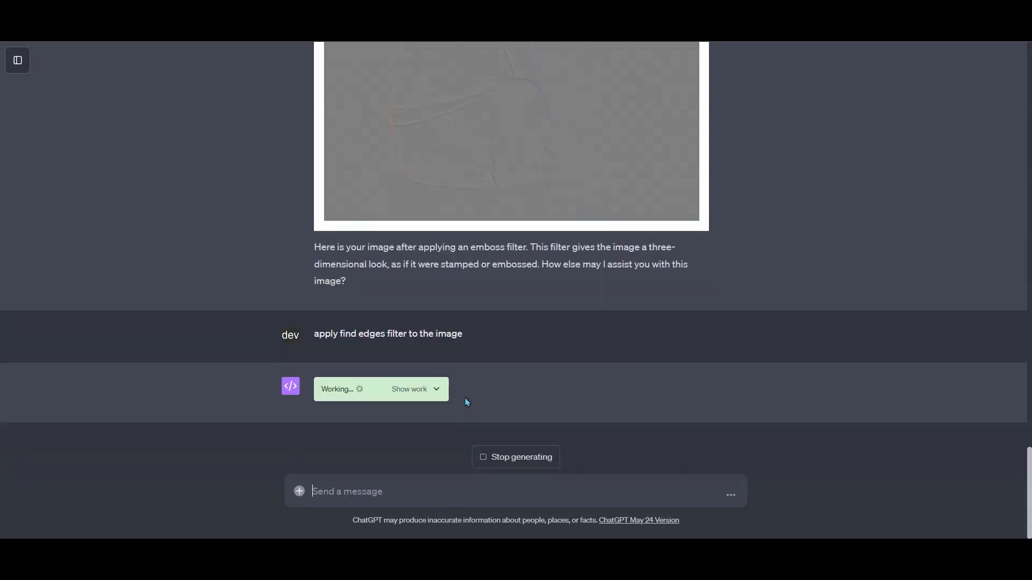
click(433, 394)
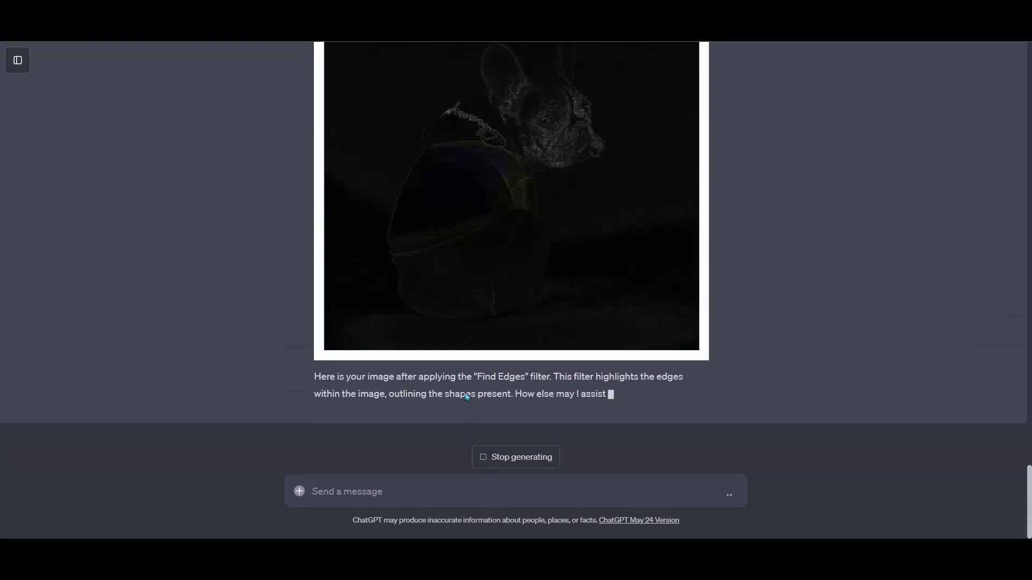
scroll(465, 392, up, 3)
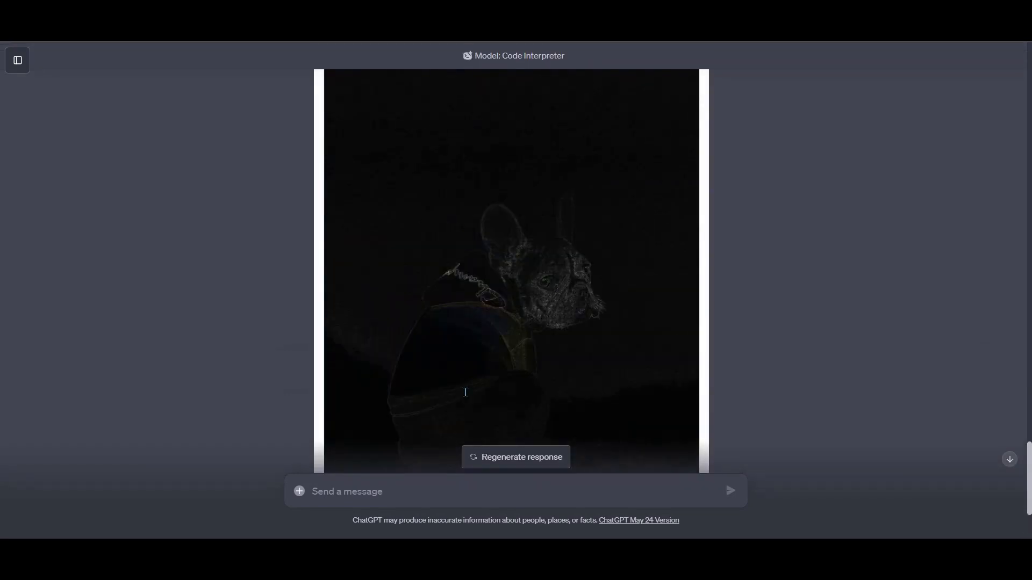
Send the prompt "apply smooth filter to the image" and expand the code of its response
click(489, 494)
text(appl)
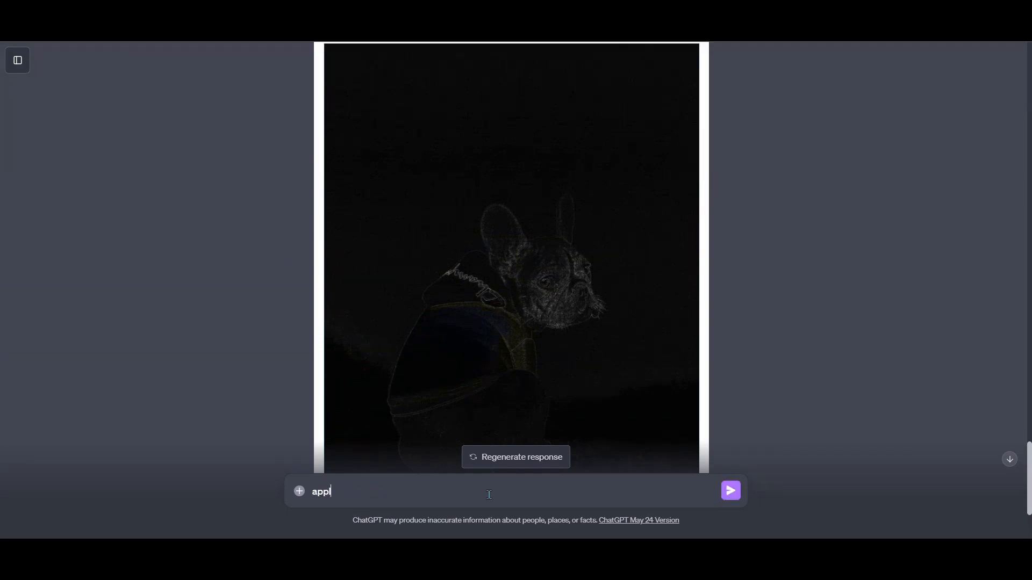
text(y smooth filter to the image)
key(Return)
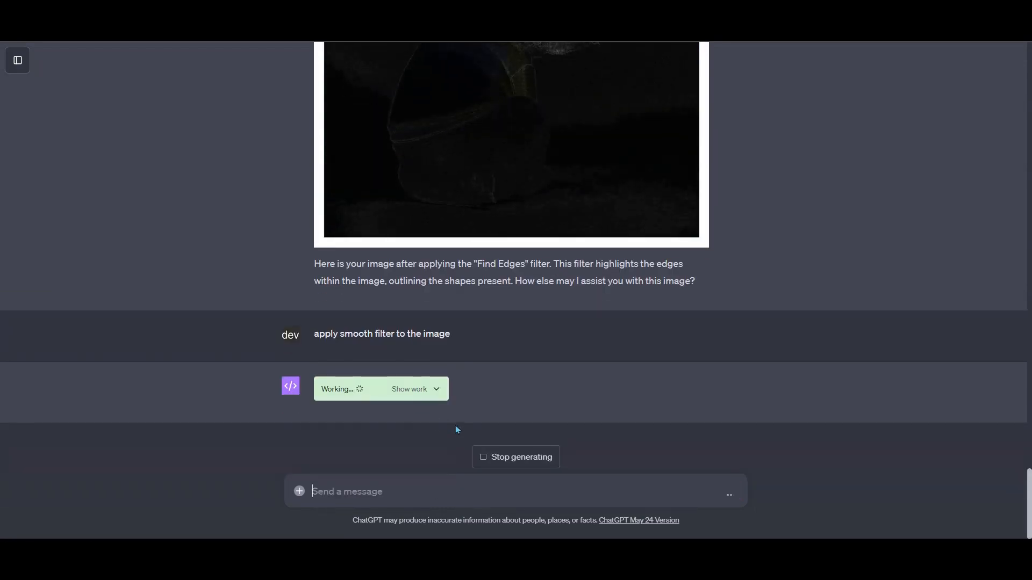
click(439, 391)
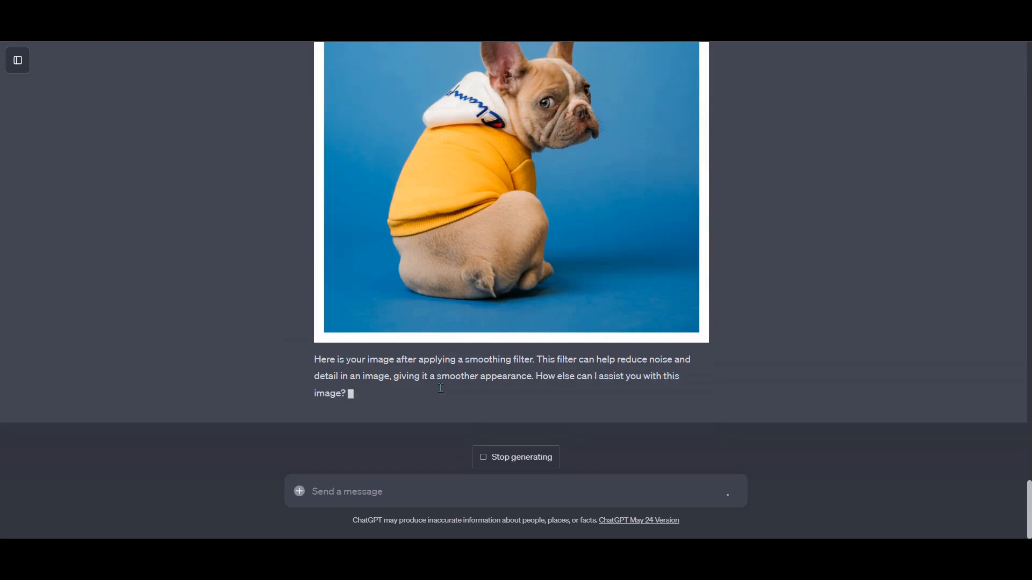
Send the prompt "apply sharpen filter to the image" and expand the code of its response
text(apply s)
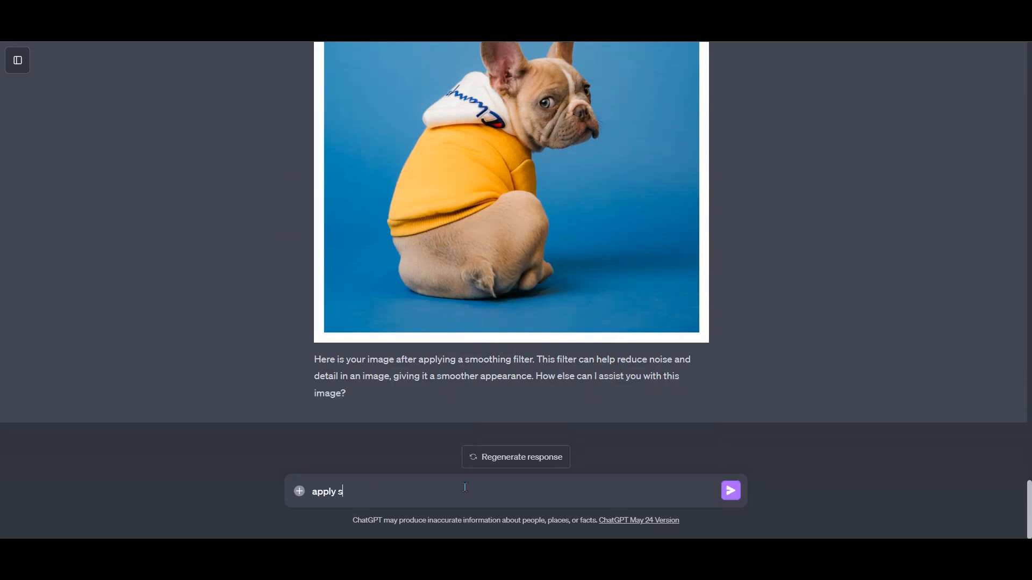
text(harpen filter to the image)
key(Return)
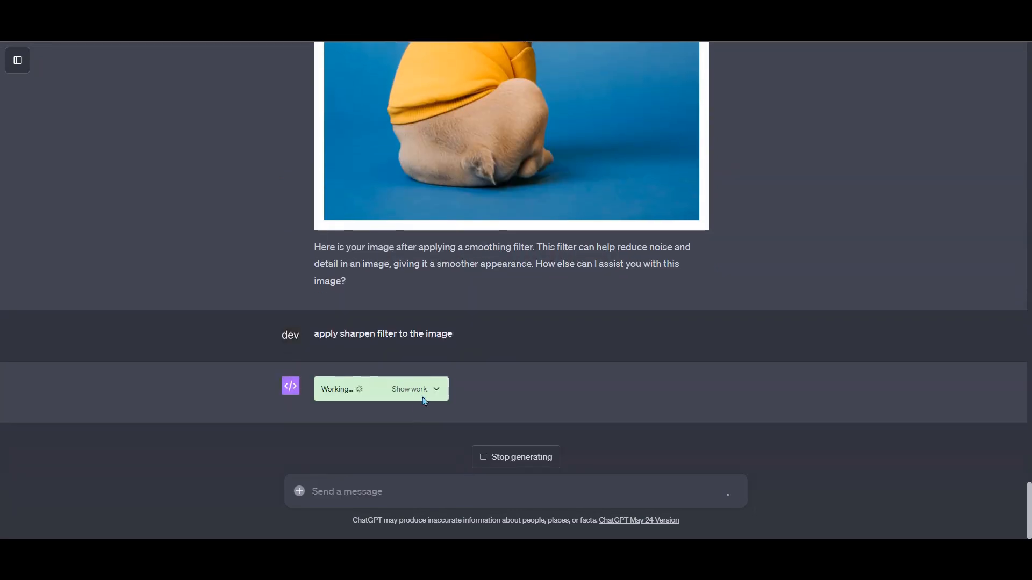
click(438, 391)
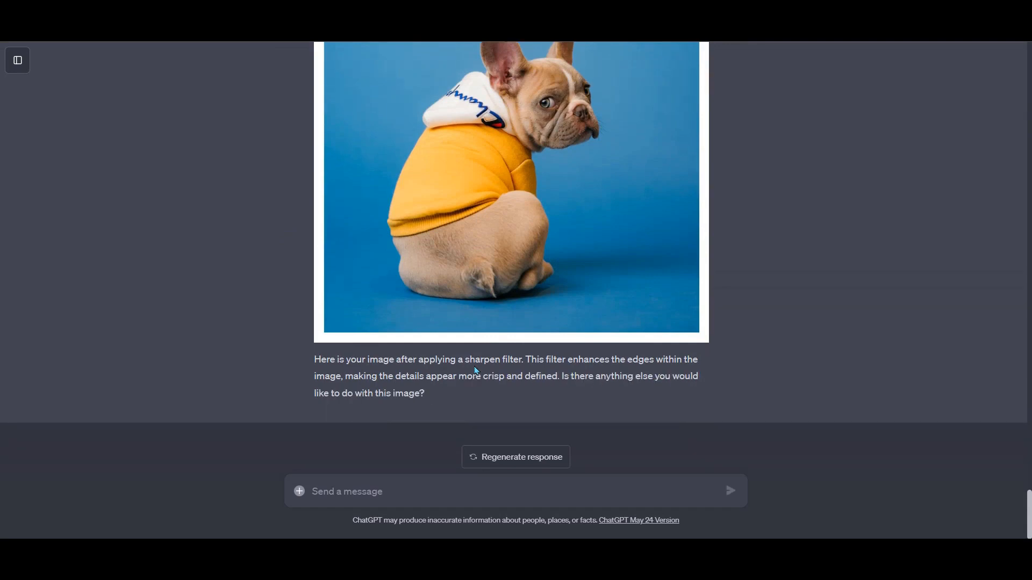
Send the prompt "make the image more reddish" with its code expanded, and review the recolored pet image
text(ma)
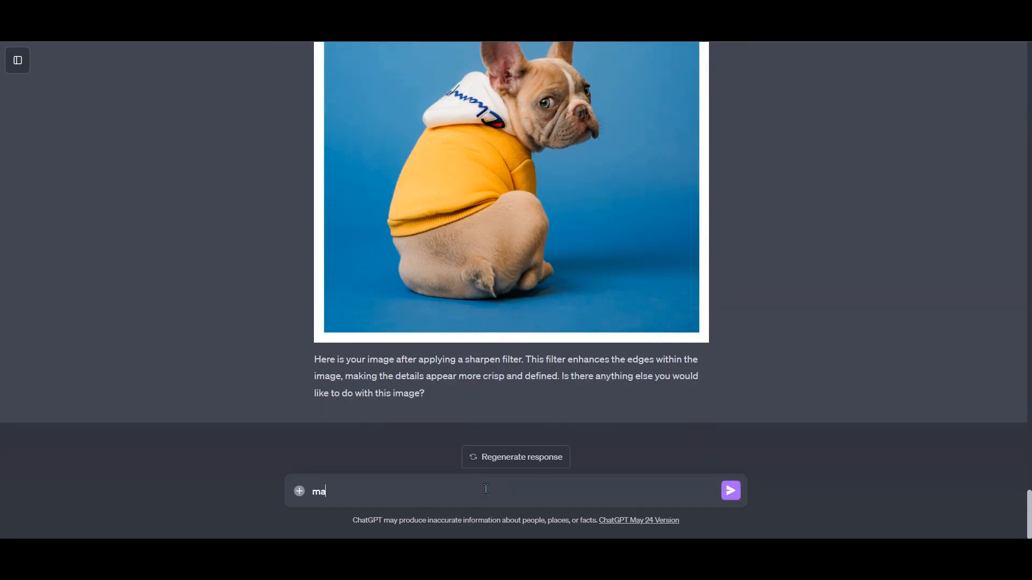
text(ke the image more reddish)
key(Return)
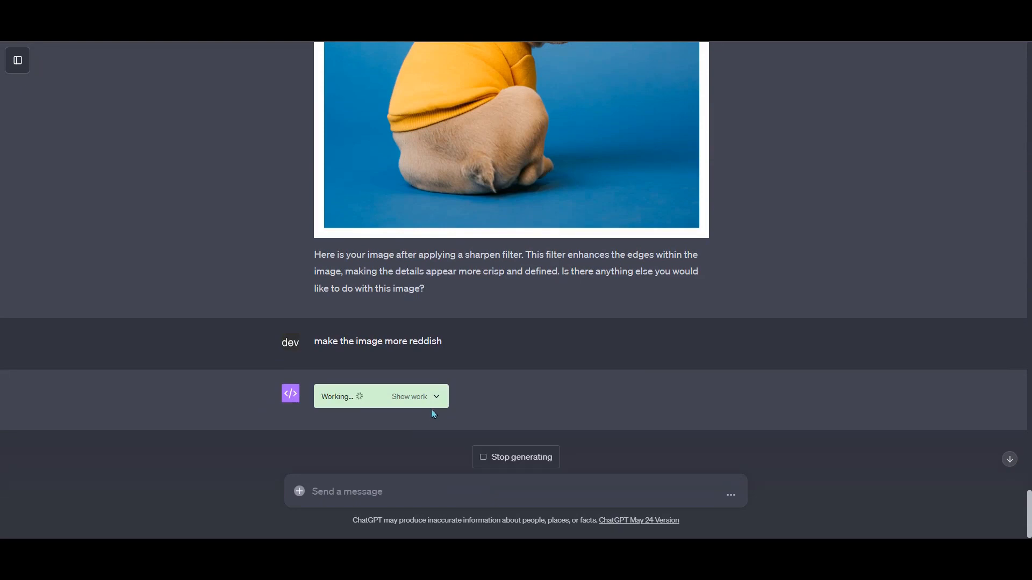
click(437, 398)
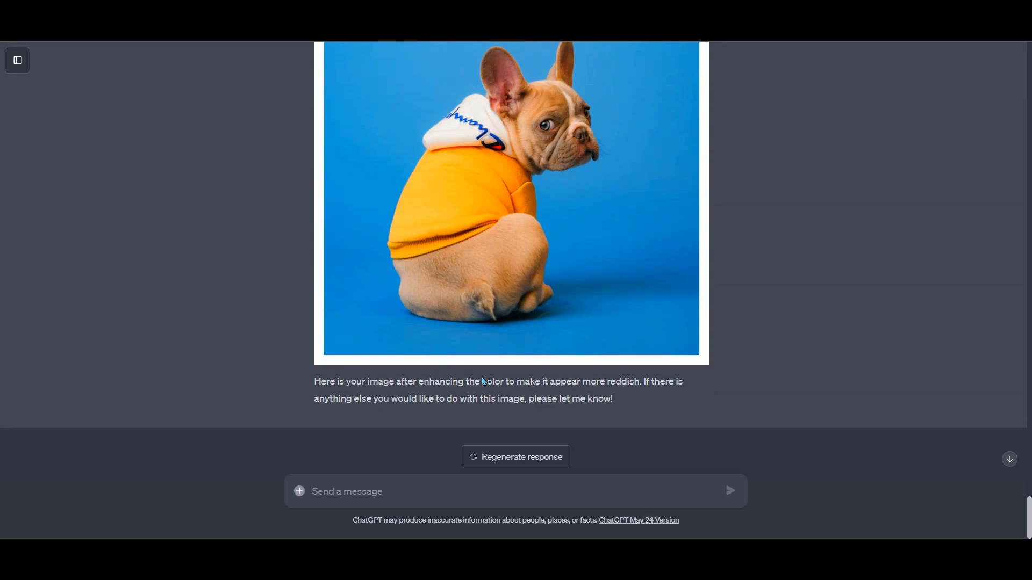
scroll(482, 381, up, 3)
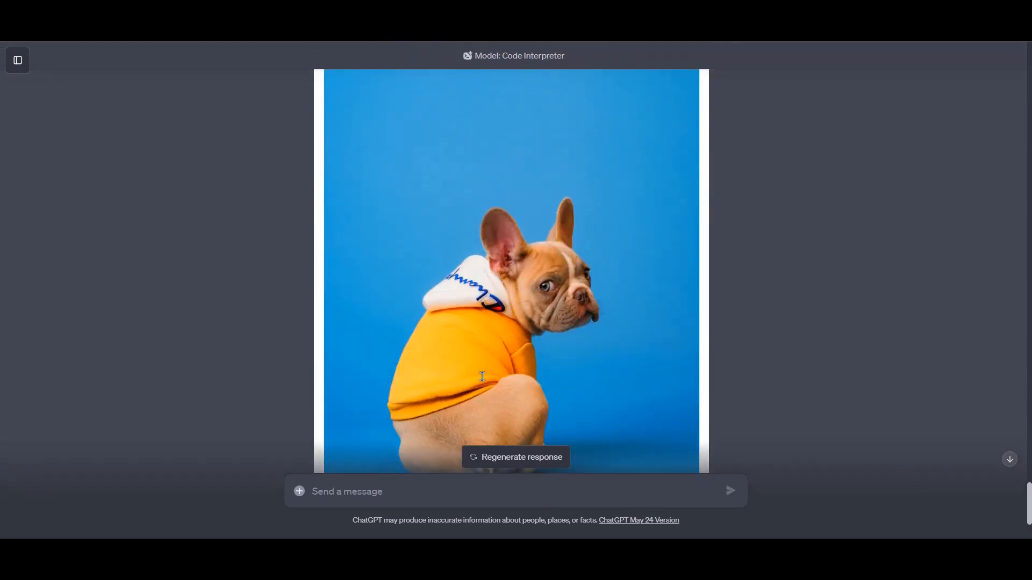
scroll(482, 376, down, 3)
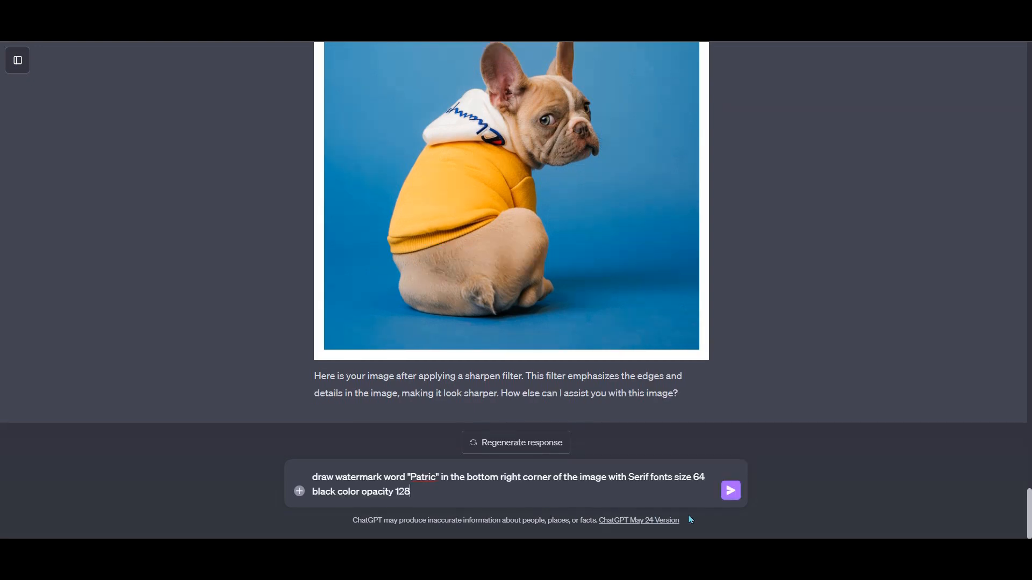
Send the prompt to draw the name watermark in the image's bottom right corner with Serif fonts size 64, black color, opacity 128, and expand its code
click(731, 492)
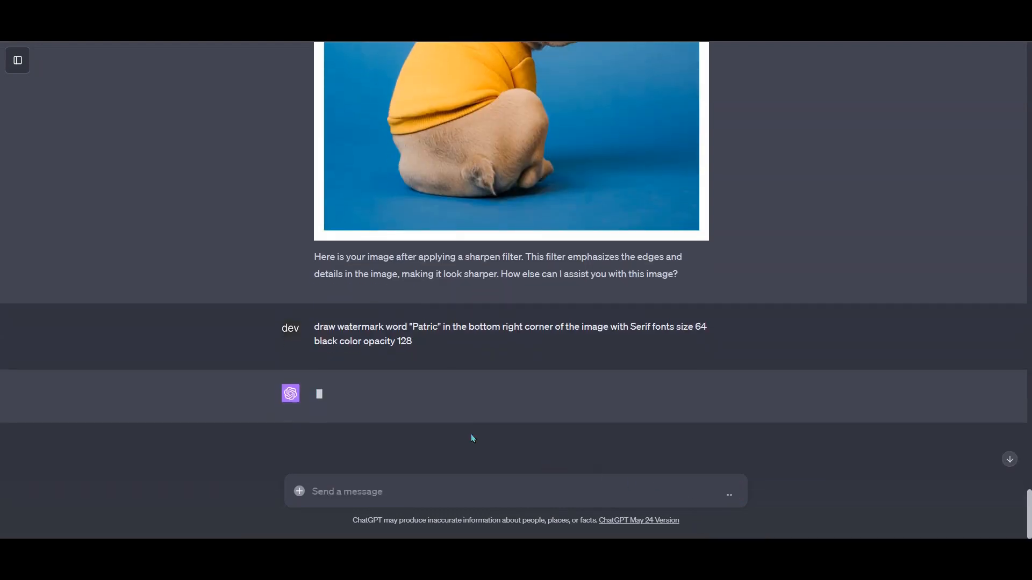
click(437, 396)
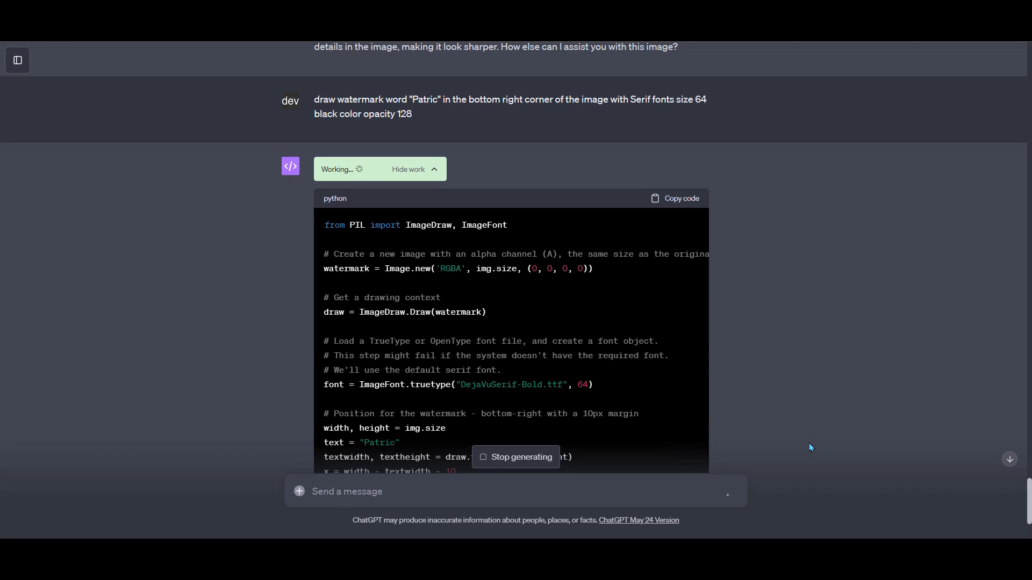
scroll(688, 427, down, 4)
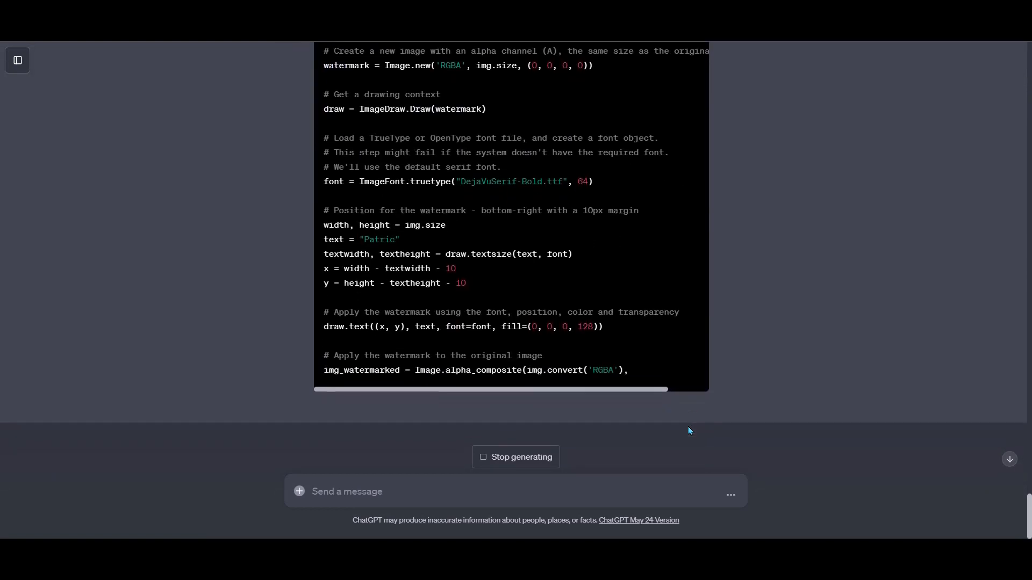